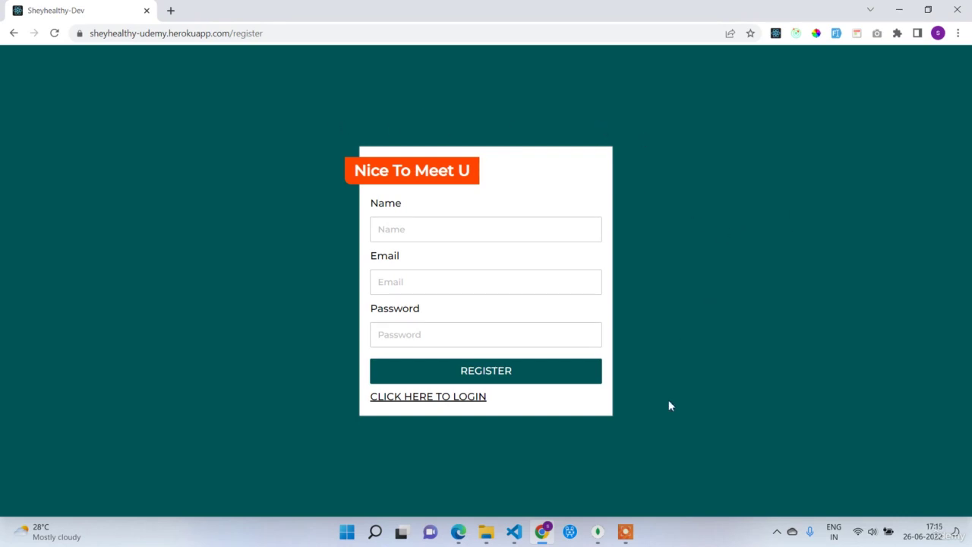
Check in MongoDB Compass that the doctors and appointments collections are empty, then return to Chrome
{"action": "left_click", "coordinate": [601, 535]}
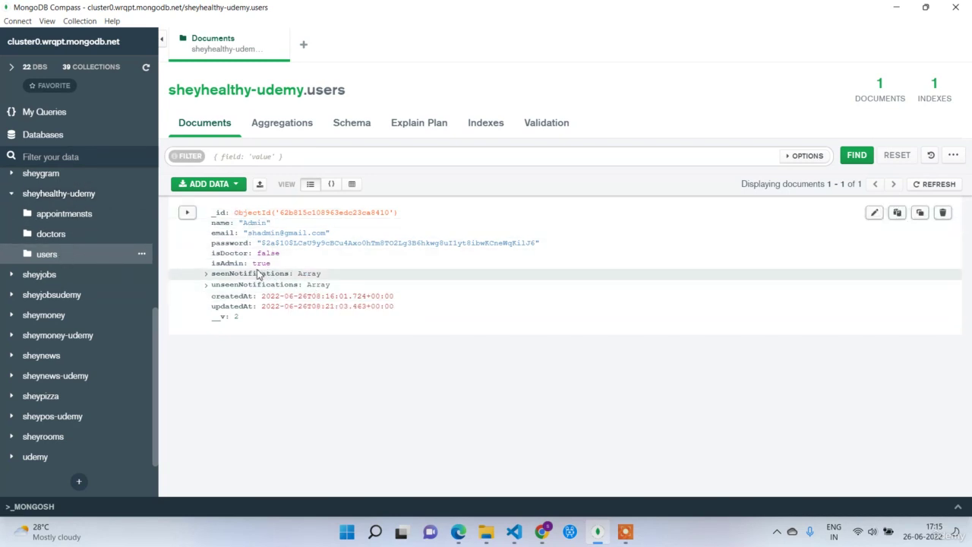
{"action": "left_click", "coordinate": [77, 234]}
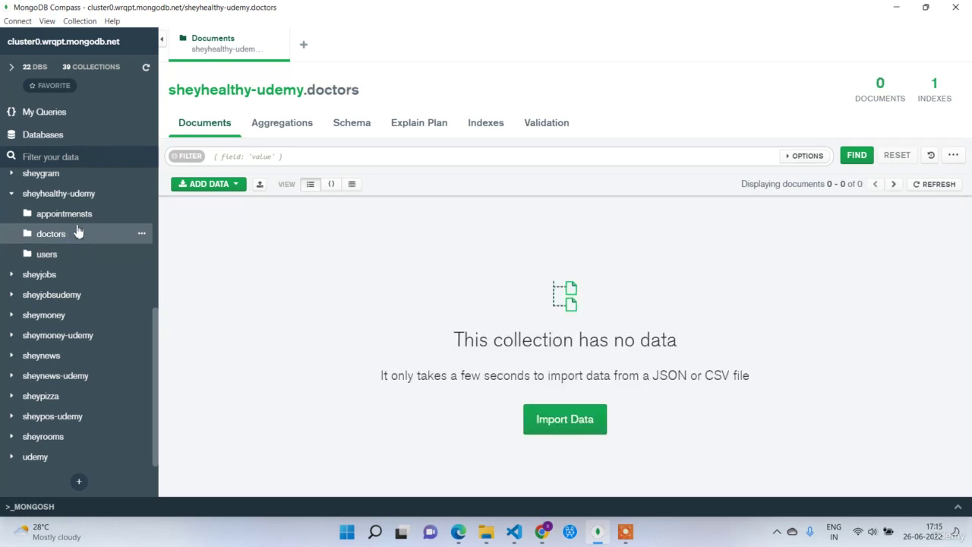
{"action": "left_click", "coordinate": [79, 216]}
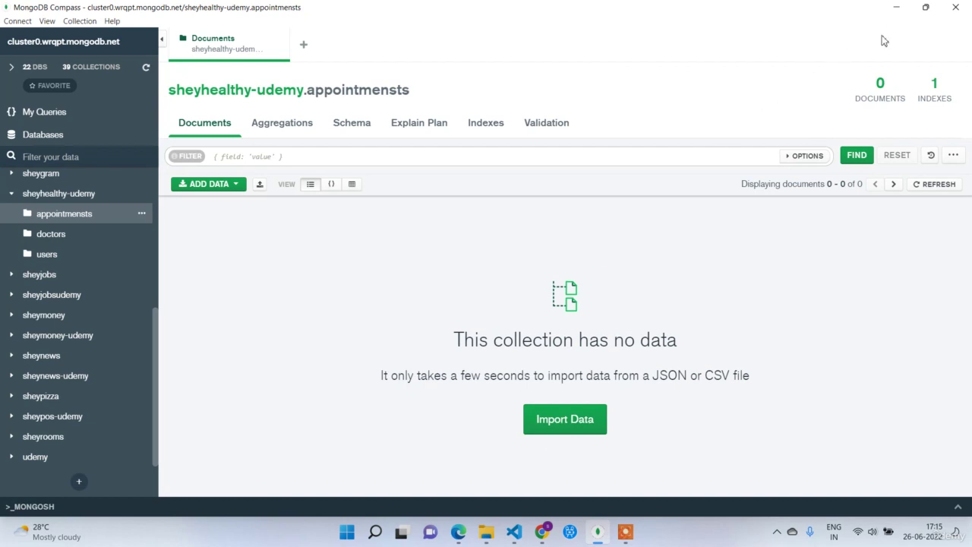
{"action": "left_click", "coordinate": [896, 7]}
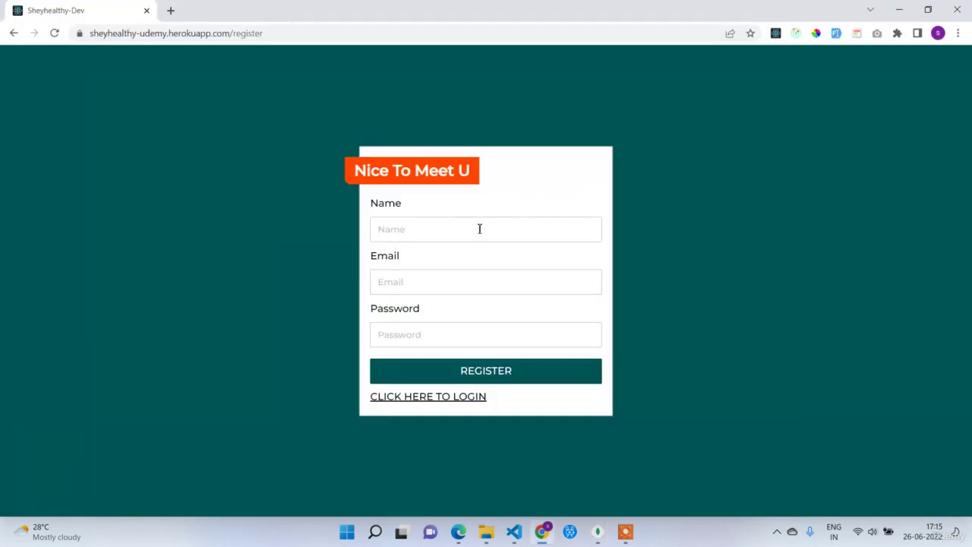
Register a new Sheyhealthy account with the user's name, corrected Gmail address and a password
{"action": "left_click", "coordinate": [475, 227]}
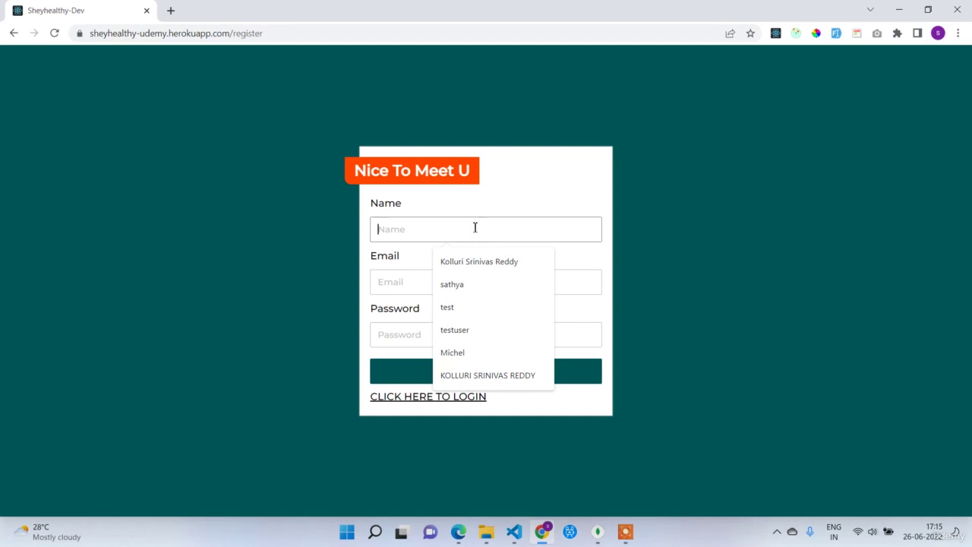
{"action": "type", "text": "Sathya"}
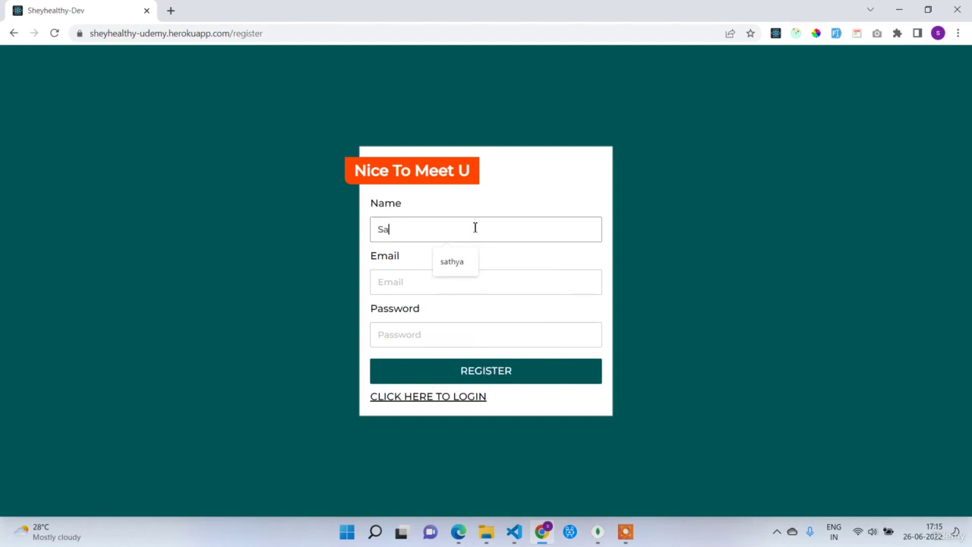
{"action": "left_click", "coordinate": [403, 284]}
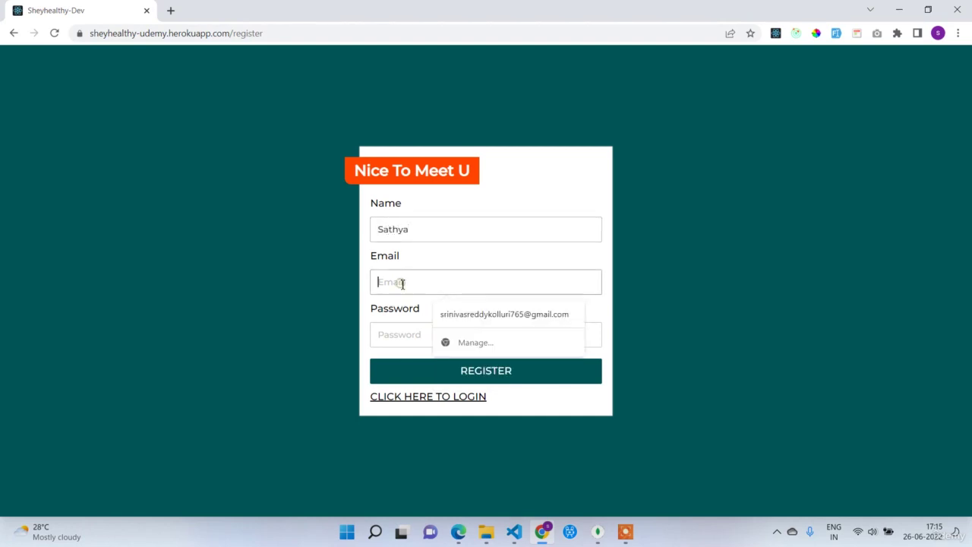
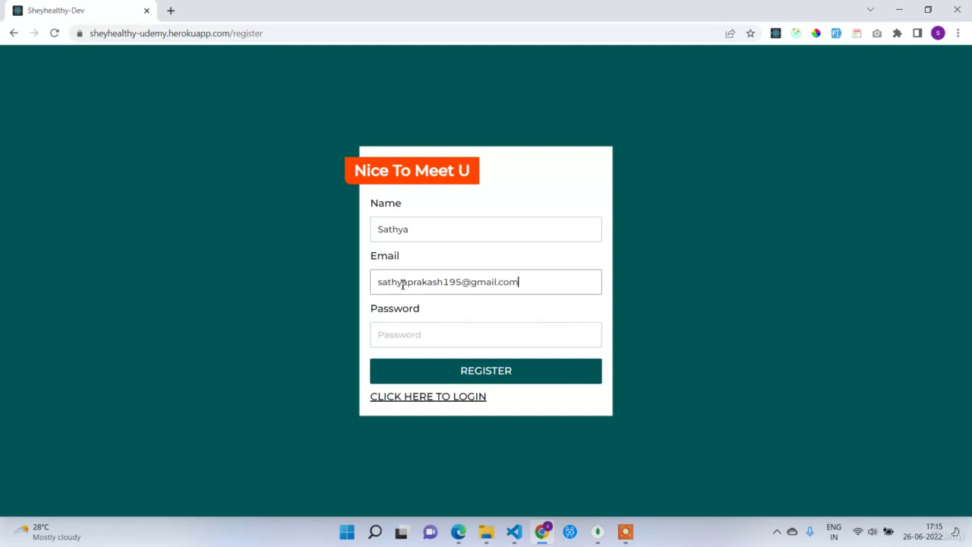
{"action": "left_click", "coordinate": [419, 329]}
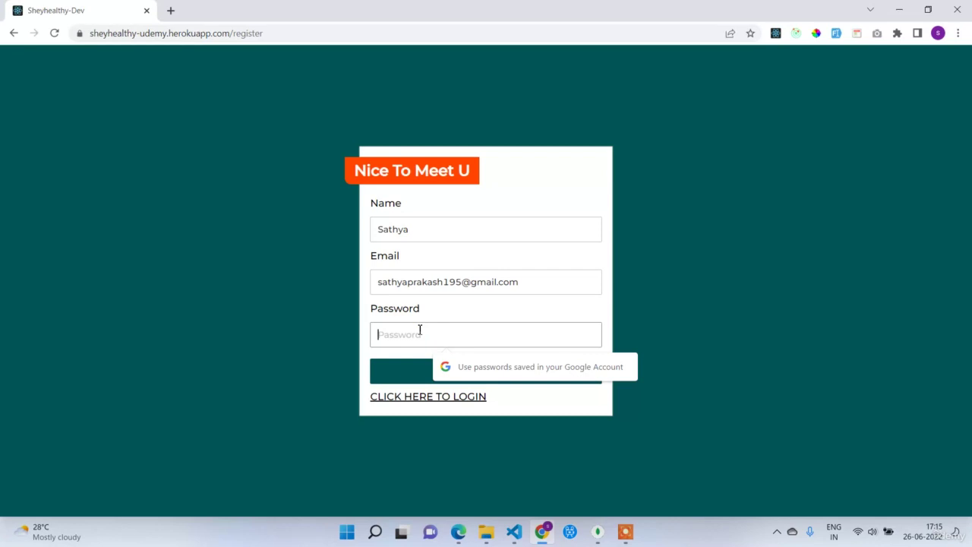
{"action": "type", "text": "123"}
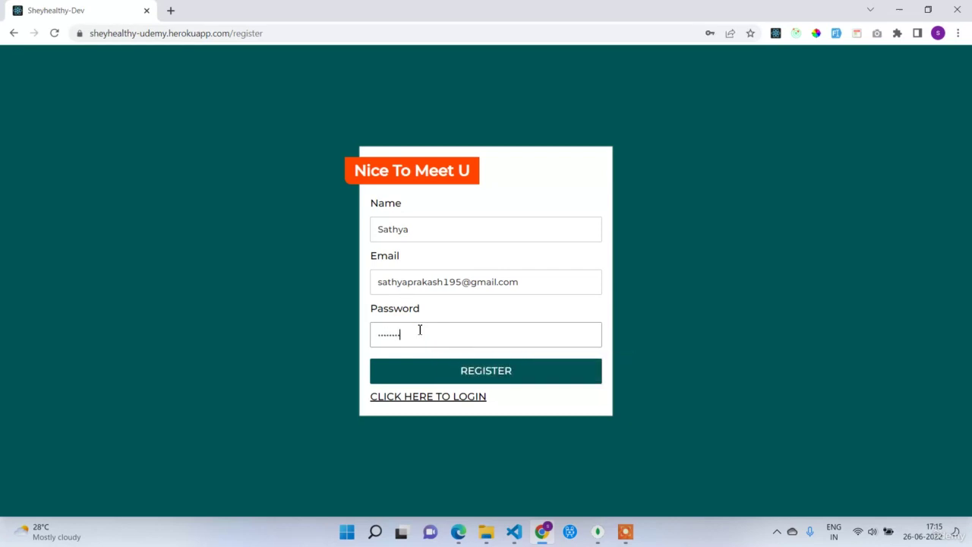
{"action": "left_click", "coordinate": [509, 382]}
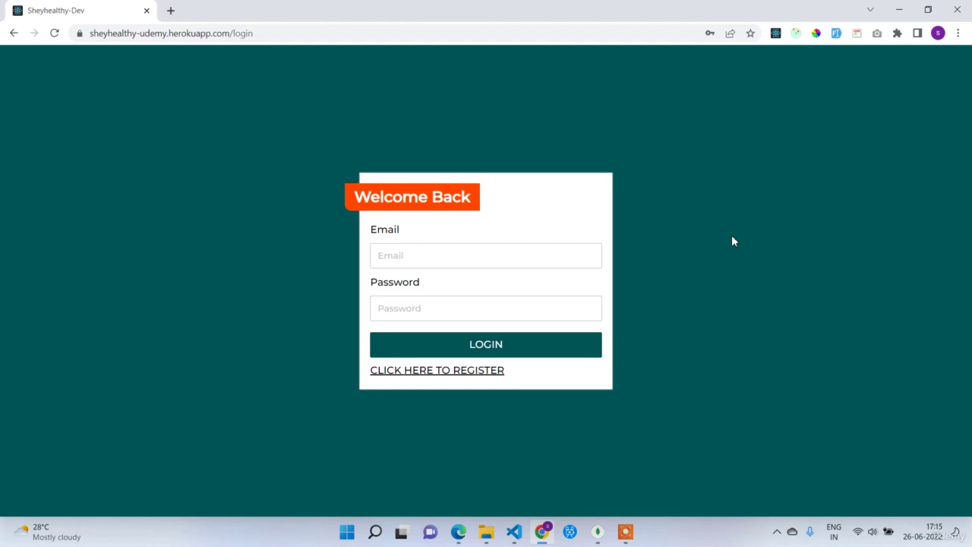
Log in using the autofilled e-mail address and the account password
{"action": "left_click", "coordinate": [471, 253]}
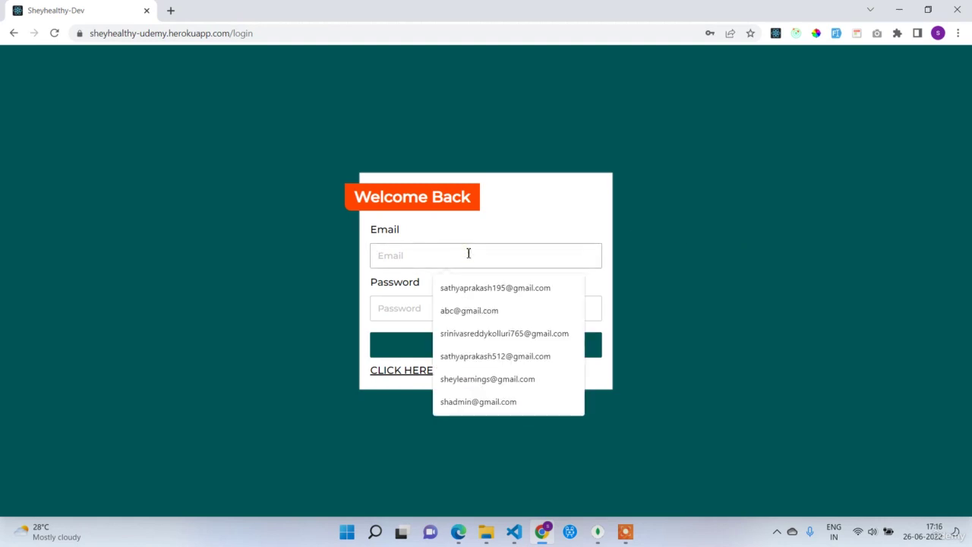
{"action": "left_click", "coordinate": [484, 286]}
{"action": "left_click", "coordinate": [456, 305]}
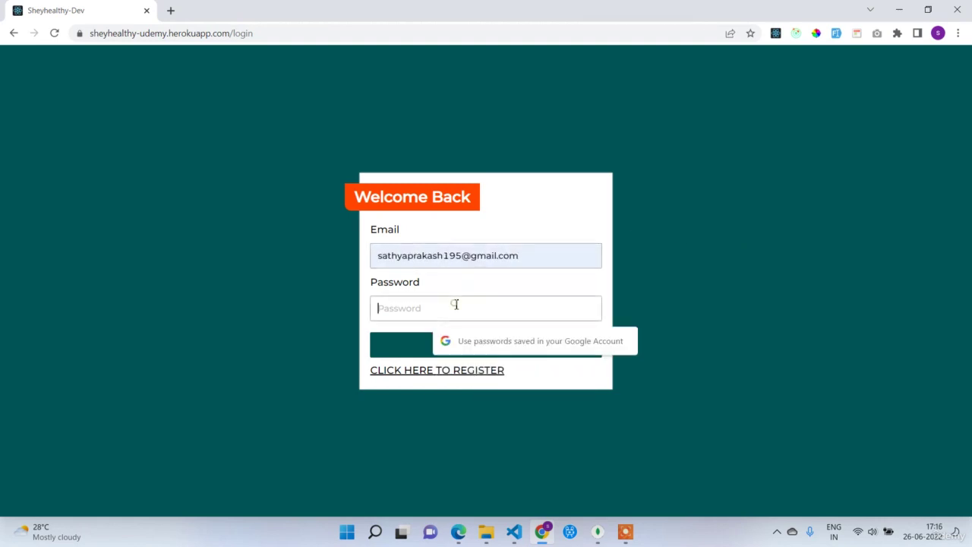
{"action": "type", "text": "1"}
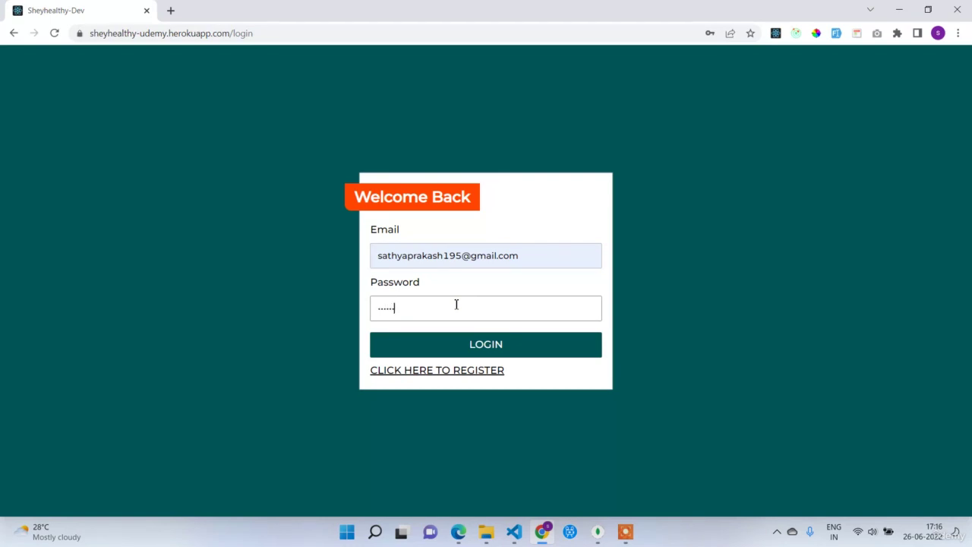
{"action": "left_click", "coordinate": [467, 347]}
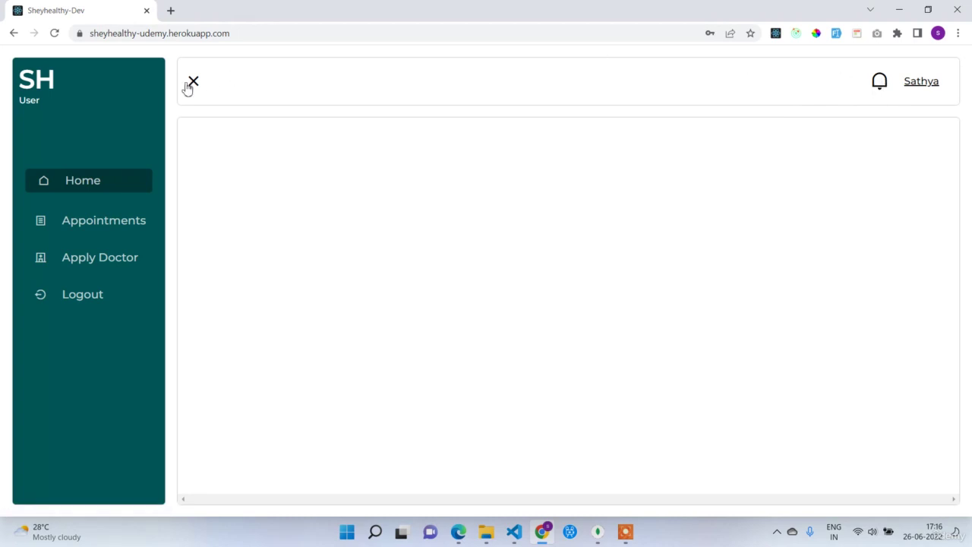
Highlight the SH logo and User role label, then view the empty Appointments table
{"action": "left_click_drag", "start_coordinate": [20, 75], "coordinate": [81, 82]}
{"action": "left_click", "coordinate": [80, 82]}
{"action": "left_click_drag", "start_coordinate": [54, 103], "coordinate": [89, 104]}
{"action": "left_click", "coordinate": [91, 105]}
{"action": "left_click", "coordinate": [101, 226]}
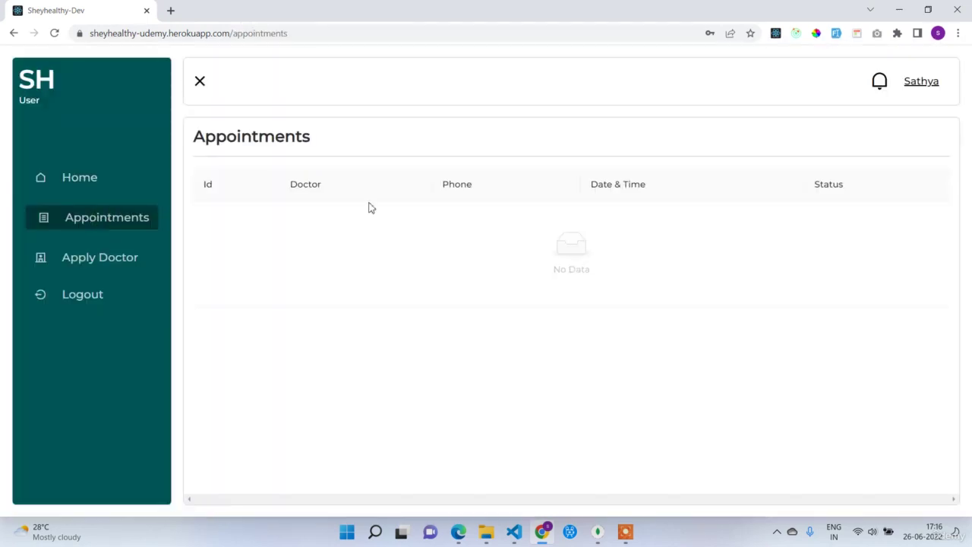
Open the Apply Doctor page from the left sidebar
{"action": "left_click", "coordinate": [97, 263]}
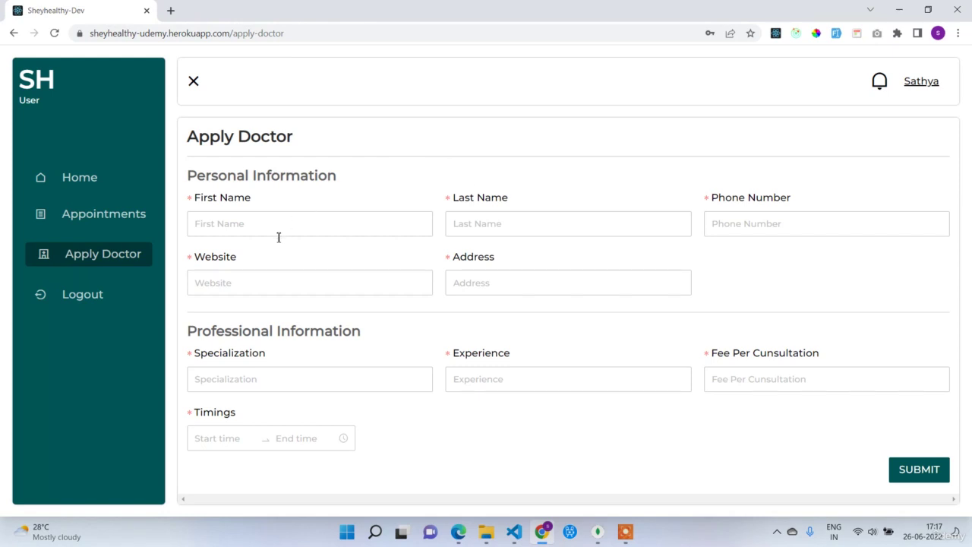
Enter the applicant's first name, last name and phone number
{"action": "left_click", "coordinate": [320, 225]}
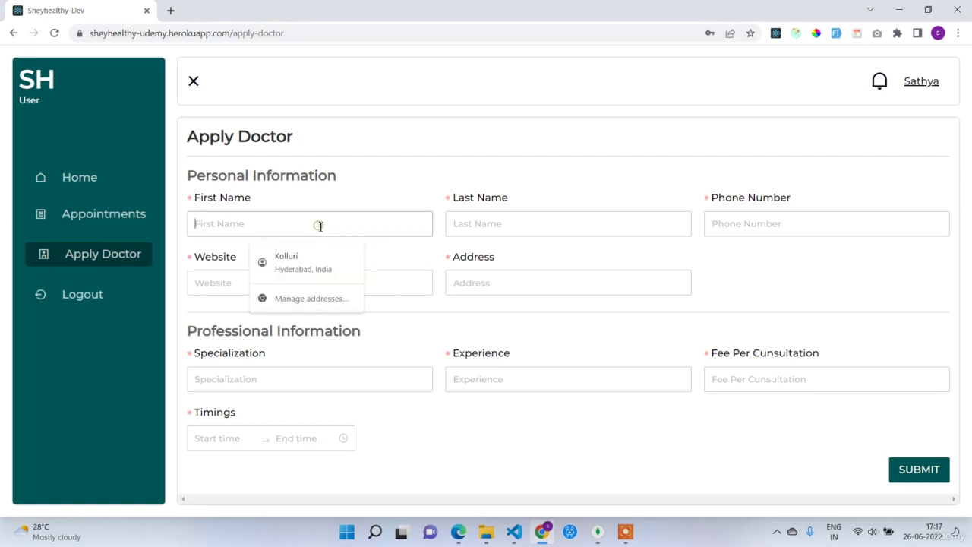
{"action": "type", "text": "sathya"}
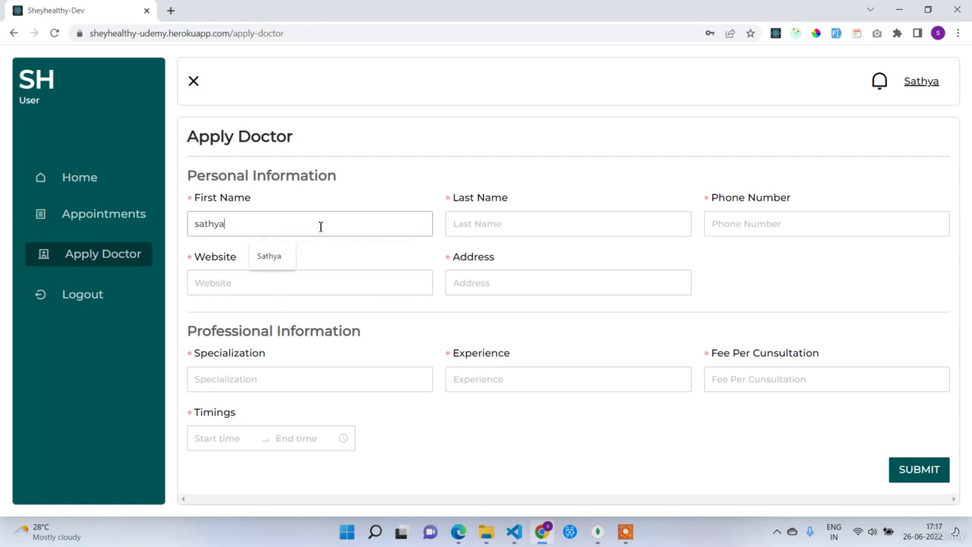
{"action": "key", "text": "BackSpace"}
{"action": "key", "text": "BackSpace"}
{"action": "key", "text": "BackSpace"}
{"action": "key", "text": "BackSpace"}
{"action": "type", "text": "Sa"}
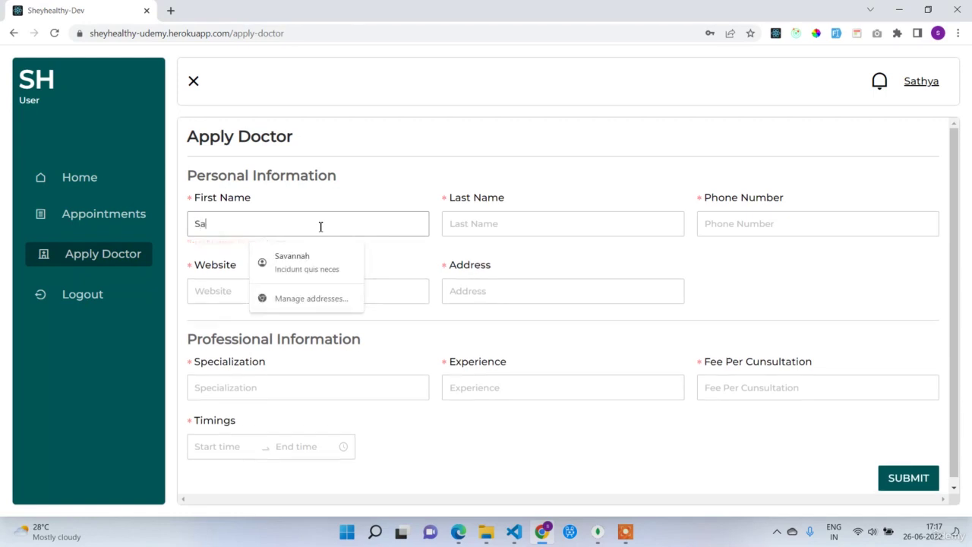
{"action": "type", "text": "thya"}
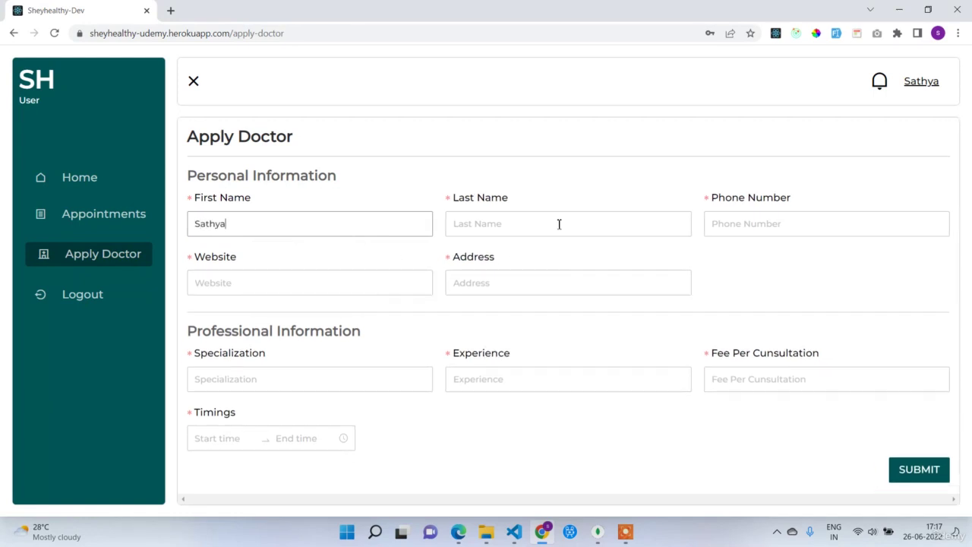
{"action": "left_click", "coordinate": [560, 222]}
{"action": "type", "text": "Reddy"}
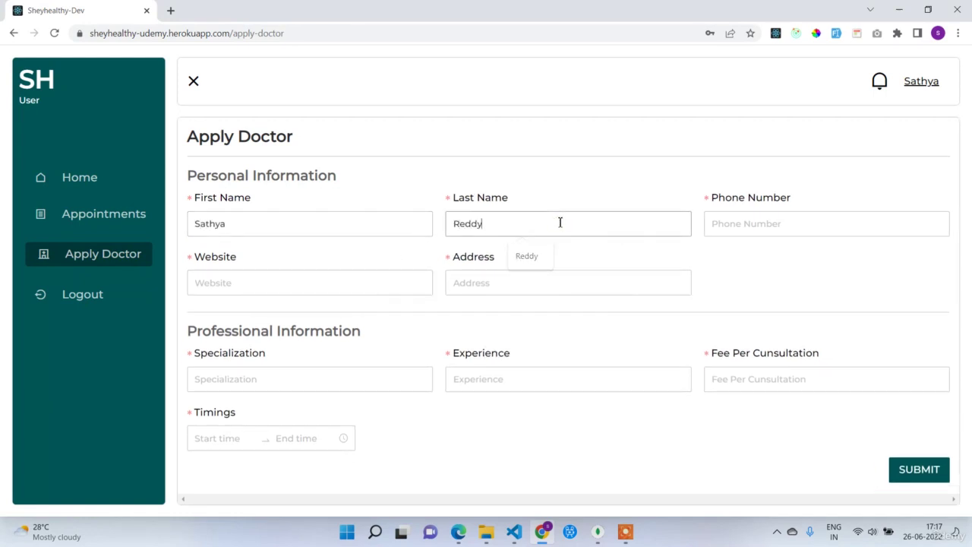
{"action": "left_click", "coordinate": [829, 227]}
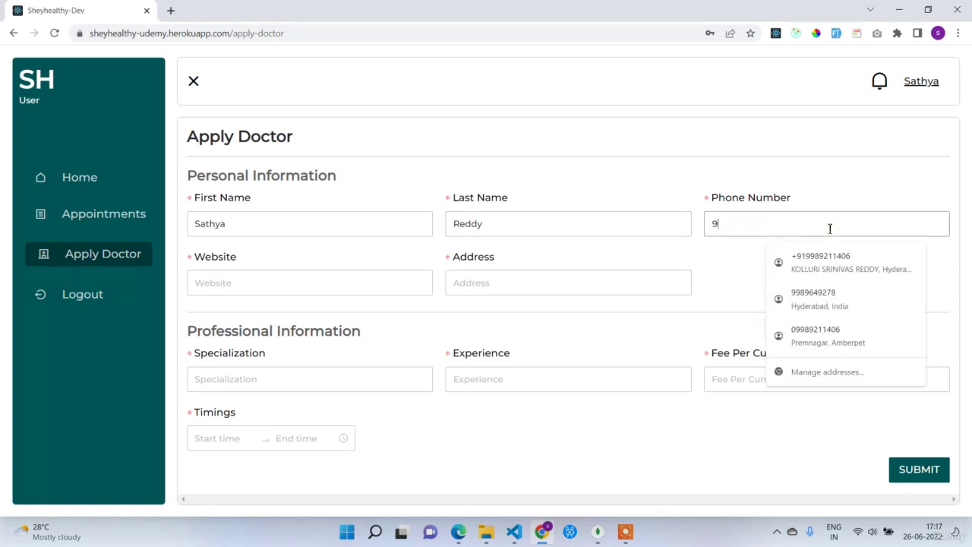
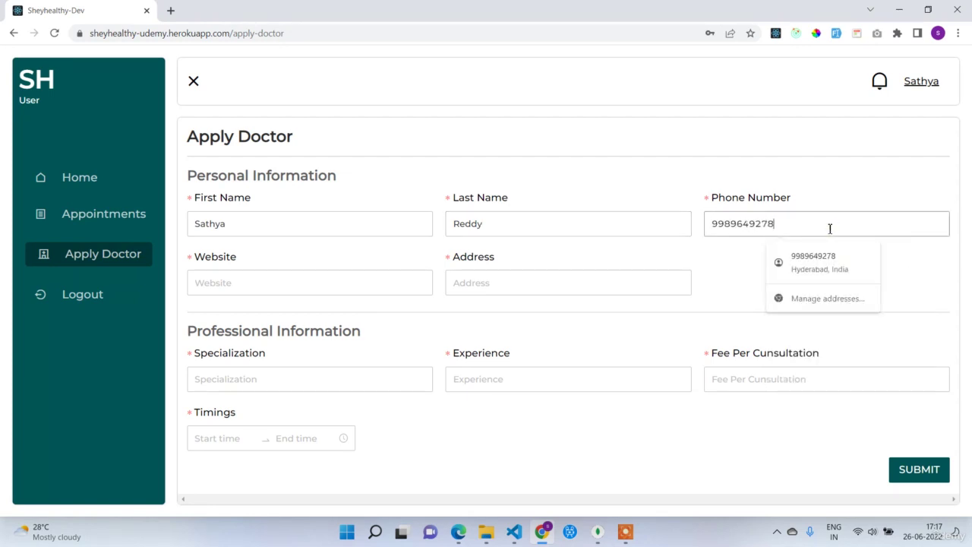
Fill in the applicant's website and an address in Hyderabad, India
{"action": "left_click", "coordinate": [351, 284]}
{"action": "type", "text": "s"}
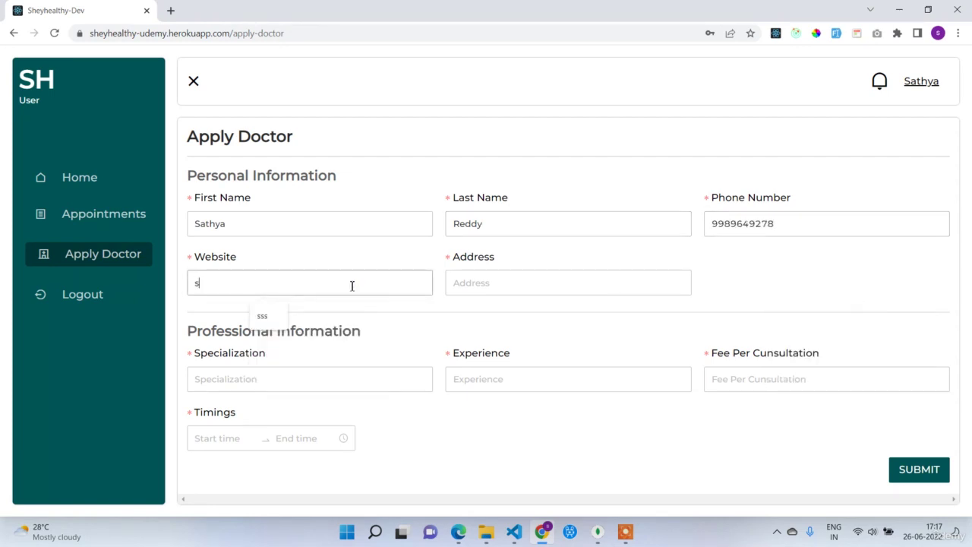
{"action": "type", "text": "athya.com"}
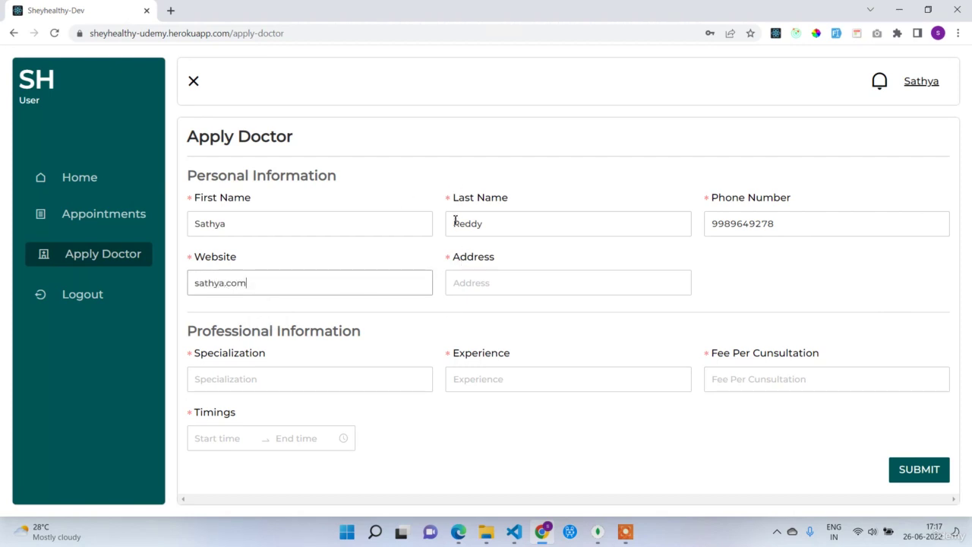
{"action": "left_click", "coordinate": [502, 282]}
{"action": "type", "text": "H"}
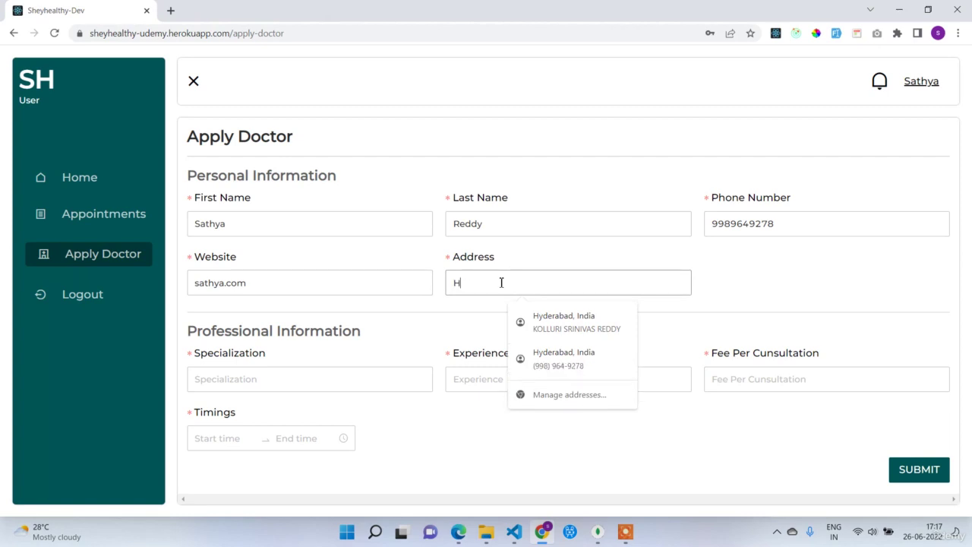
{"action": "type", "text": "yderabd"}
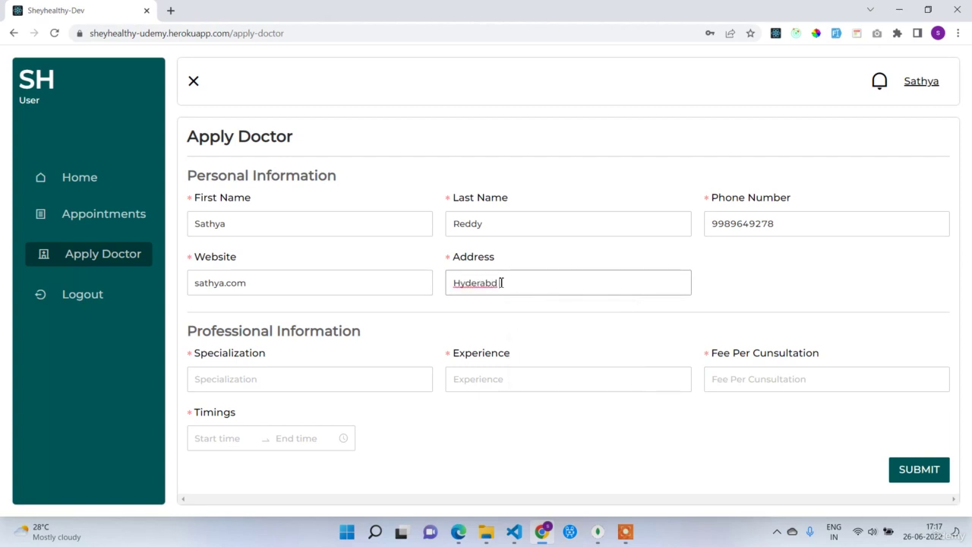
{"action": "key", "text": "BackSpace"}
{"action": "type", "text": "ad, "}
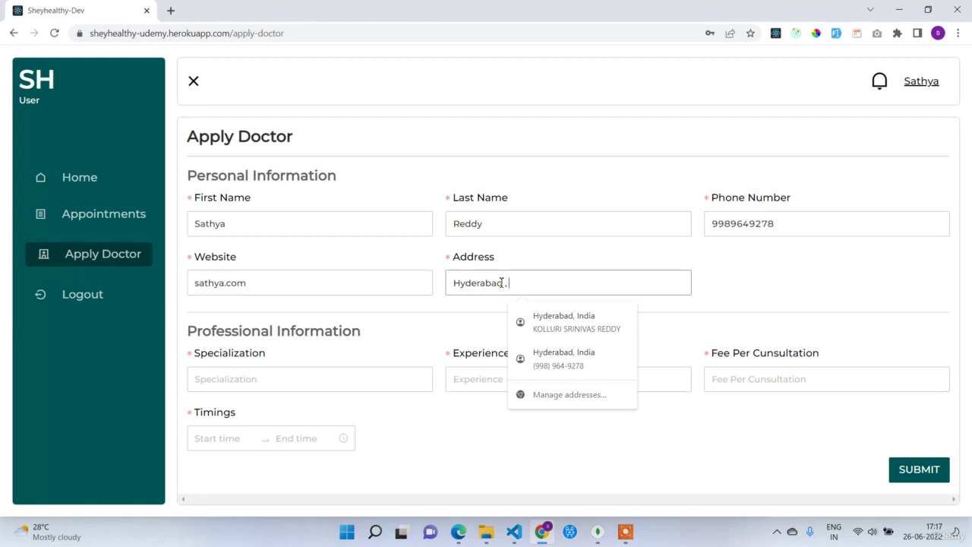
{"action": "type", "text": "id"}
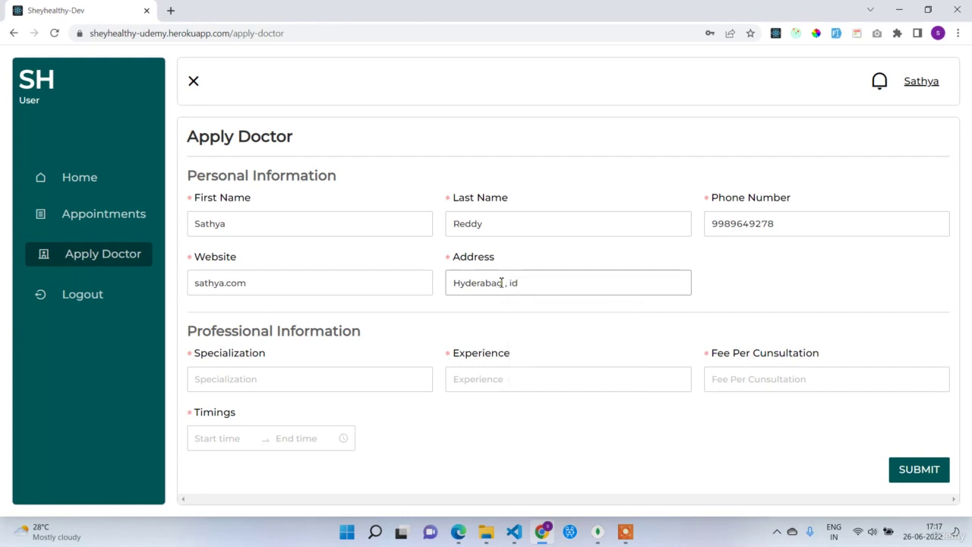
{"action": "key", "text": "BackSpace"}
{"action": "key", "text": "BackSpace"}
{"action": "type", "text": "India"}
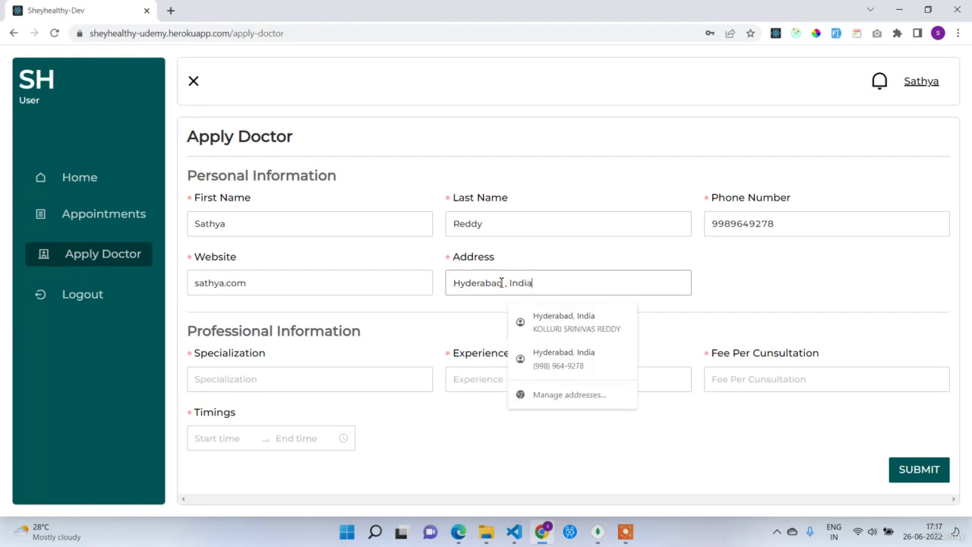
{"action": "left_click", "coordinate": [484, 341]}
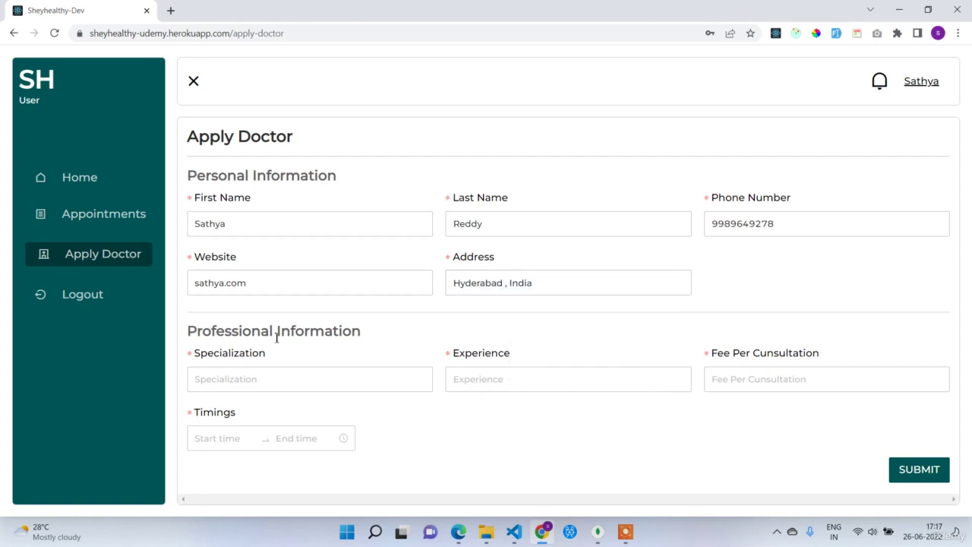
Choose Cardiology specialization, 8 years' experience and a 520 consultation fee
{"action": "left_click", "coordinate": [255, 380]}
{"action": "left_click", "coordinate": [278, 411]}
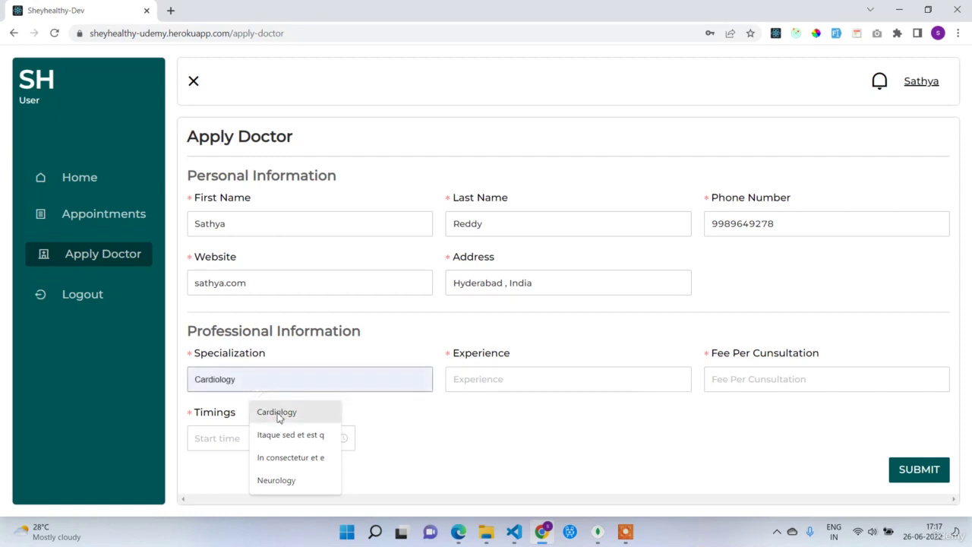
{"action": "left_click", "coordinate": [475, 382]}
{"action": "type", "text": "8"}
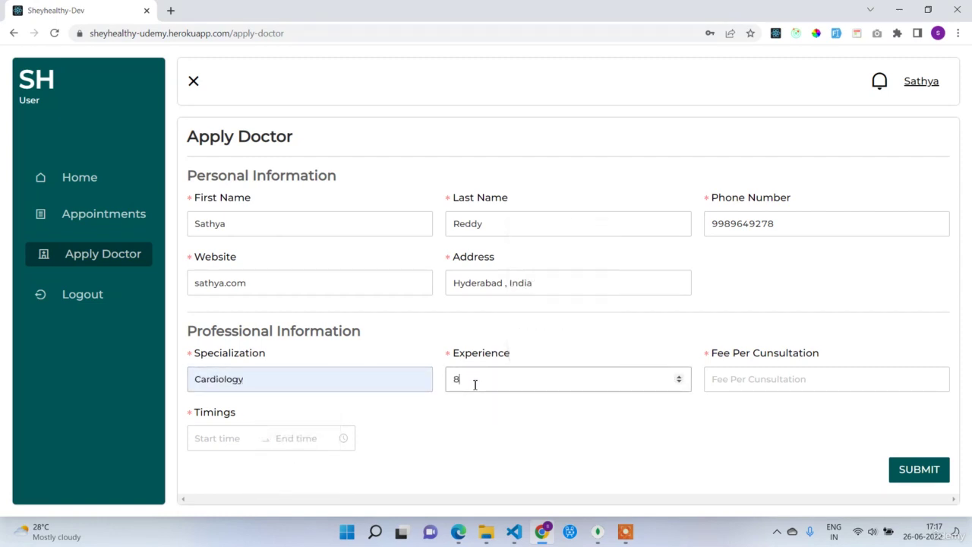
{"action": "left_click", "coordinate": [778, 385]}
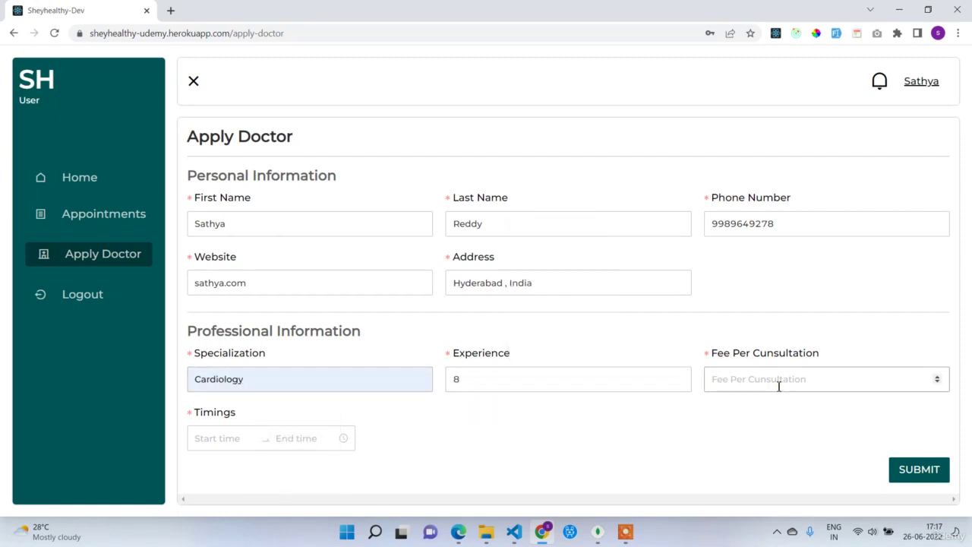
{"action": "type", "text": "520"}
Set the timings to 08:00–16:00 and submit the doctor application
{"action": "left_click", "coordinate": [204, 438]}
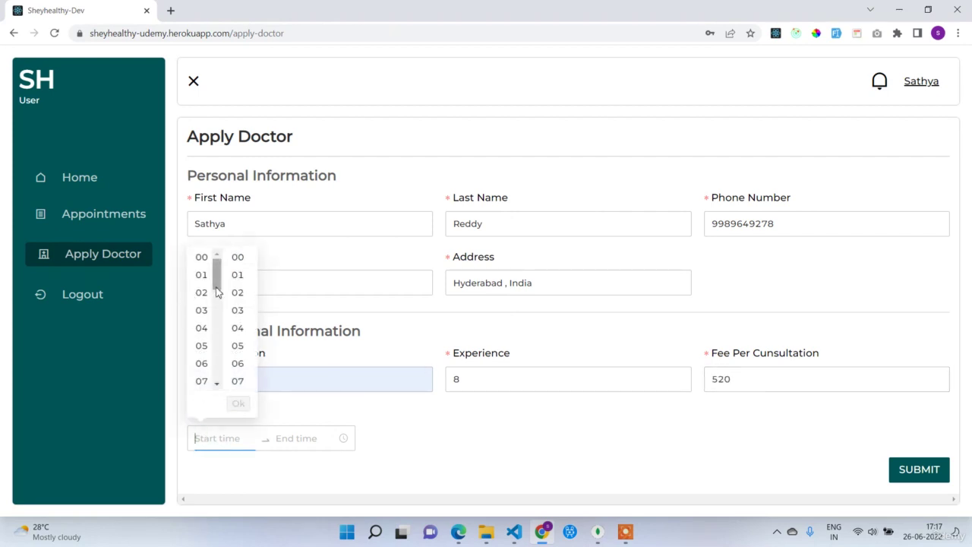
{"action": "scroll", "coordinate": [204, 332], "scroll_direction": "down", "scroll_amount": 3}
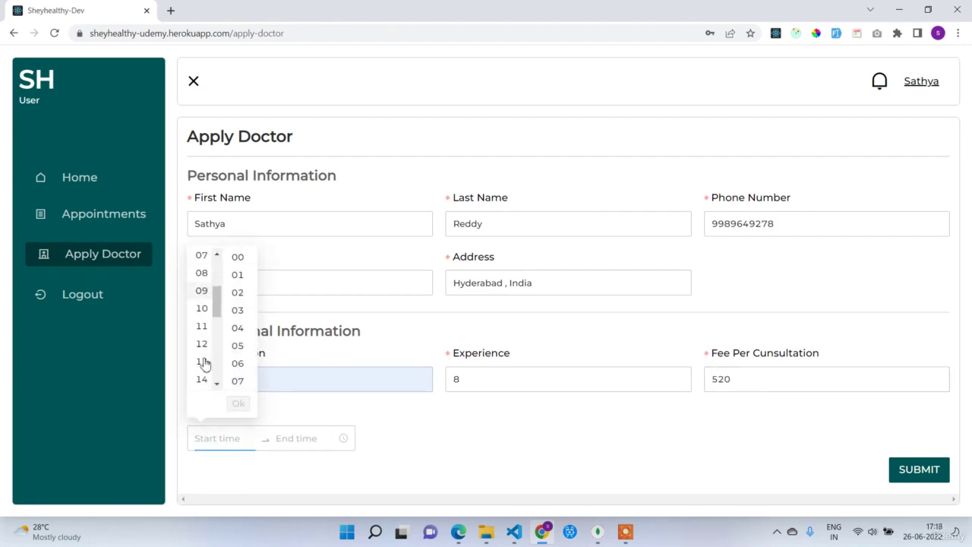
{"action": "left_click", "coordinate": [201, 273]}
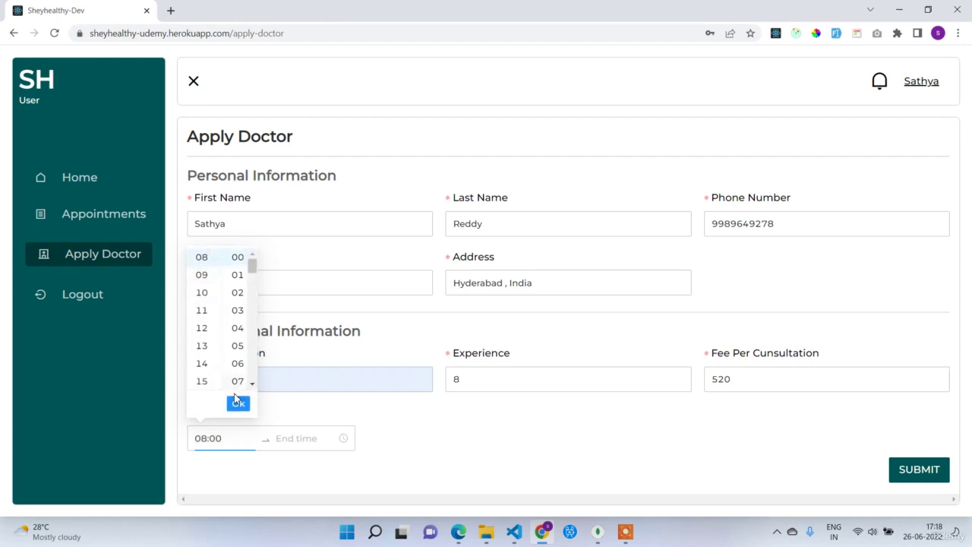
{"action": "left_click", "coordinate": [238, 403]}
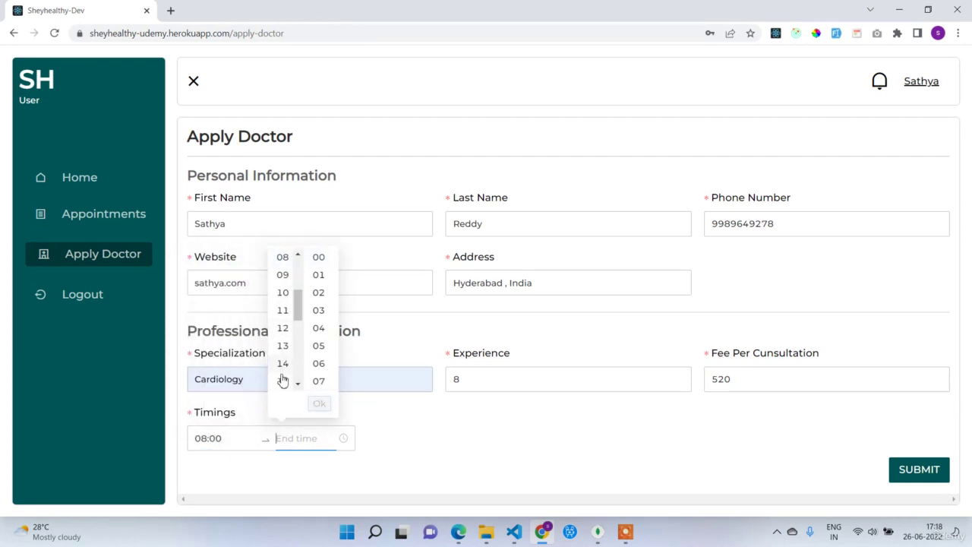
{"action": "scroll", "coordinate": [283, 380], "scroll_direction": "down", "scroll_amount": 2}
{"action": "left_click", "coordinate": [282, 328]}
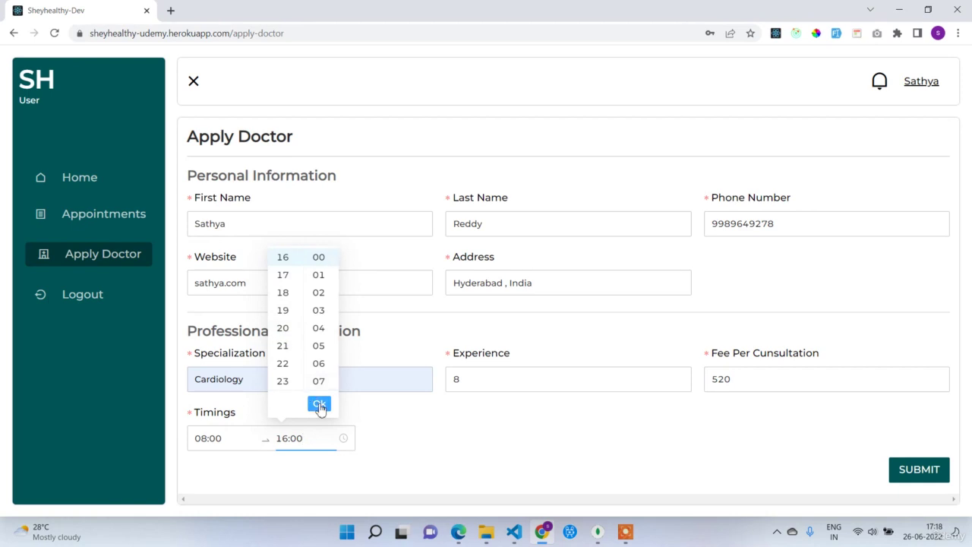
{"action": "left_click", "coordinate": [320, 405]}
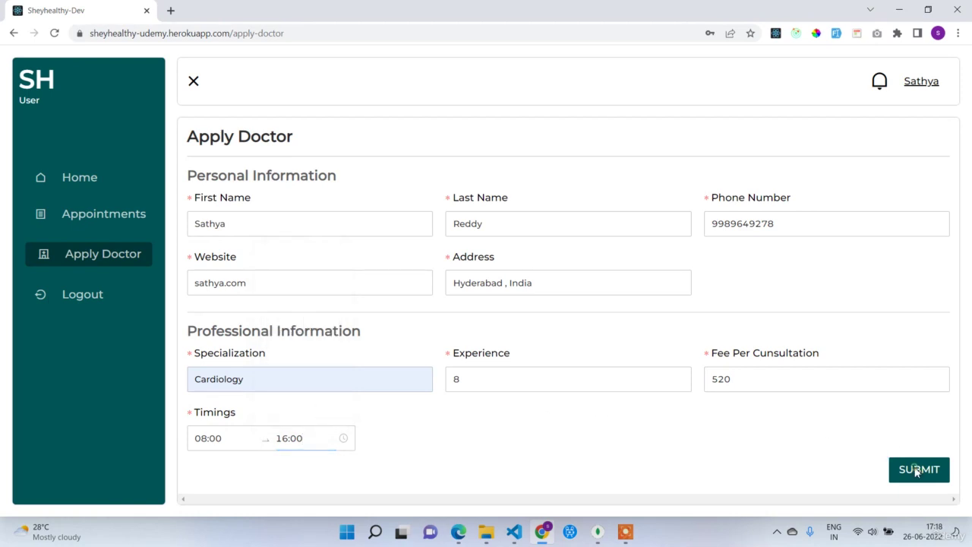
{"action": "left_click", "coordinate": [919, 470]}
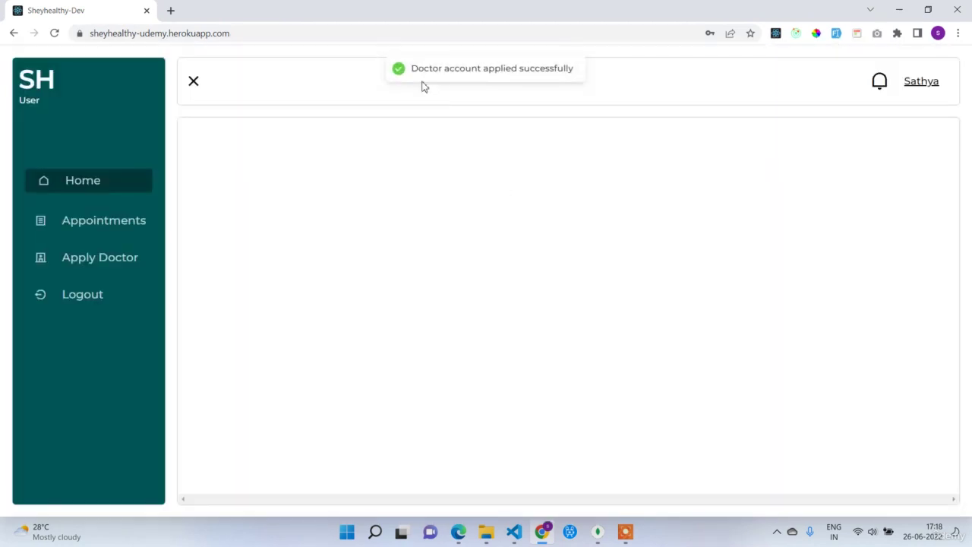
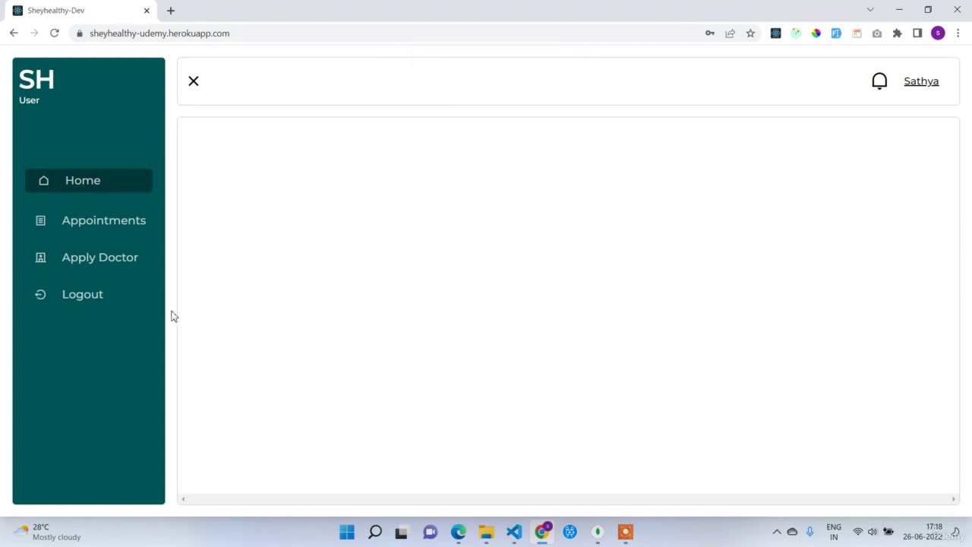
Log out, sign in with the saved admin email and password, and reload the dashboard
{"action": "left_click", "coordinate": [85, 300]}
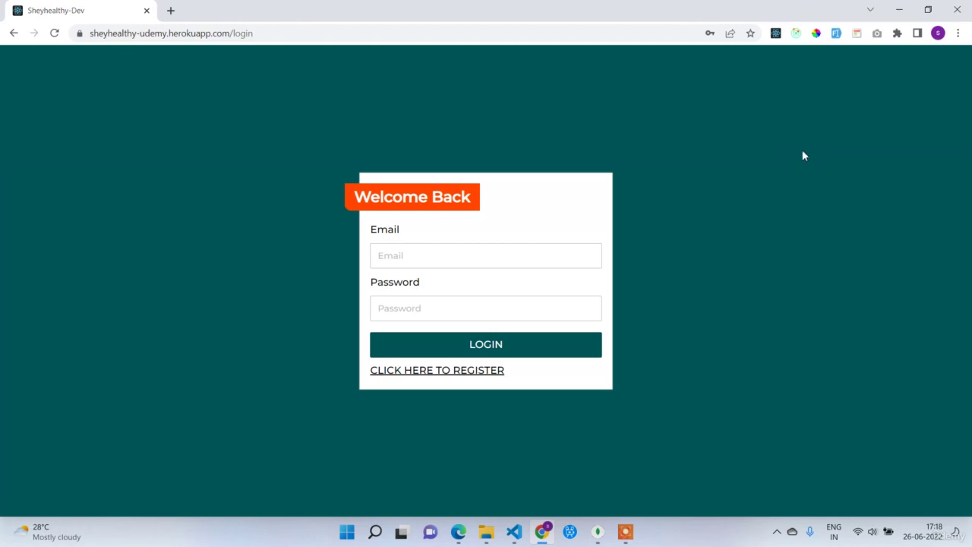
{"action": "left_click", "coordinate": [483, 262]}
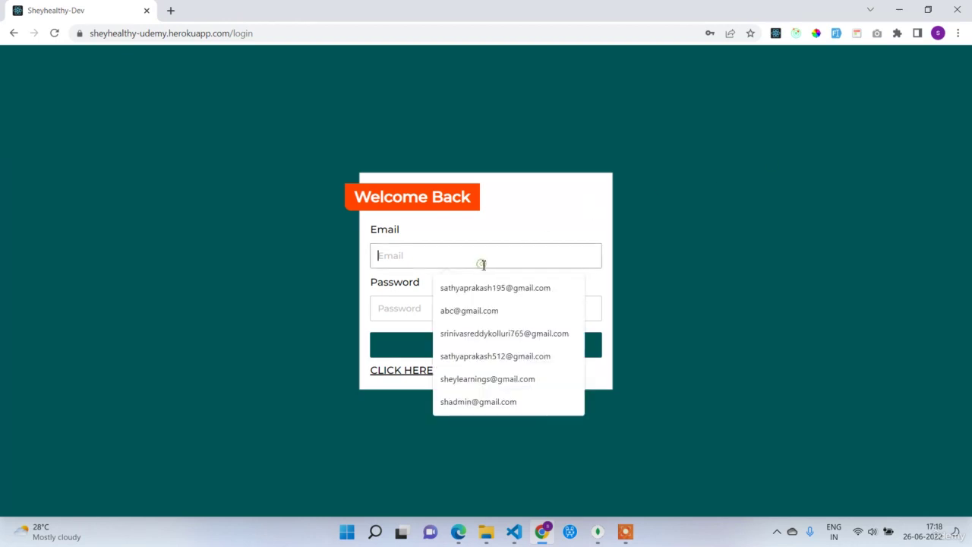
{"action": "type", "text": "sh"}
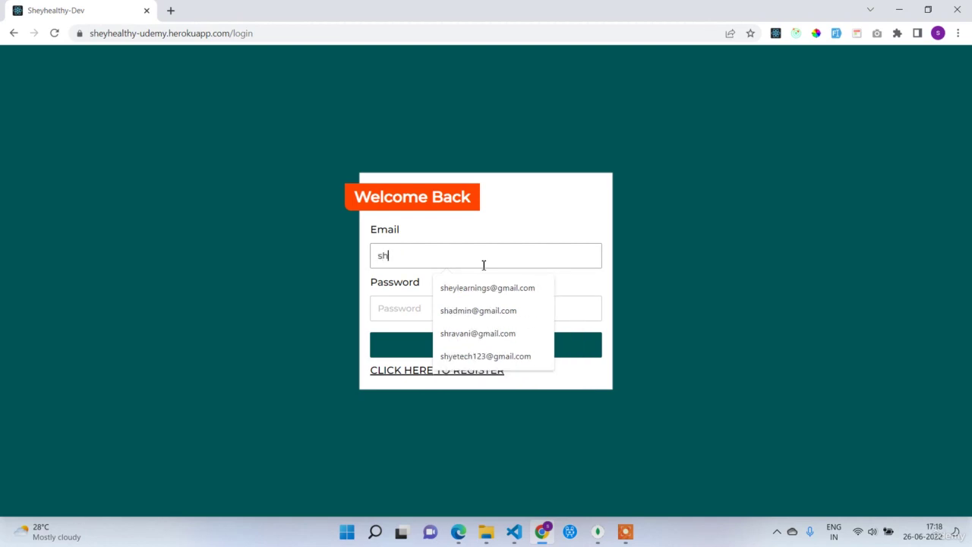
{"action": "left_click", "coordinate": [506, 313]}
{"action": "left_click", "coordinate": [456, 309]}
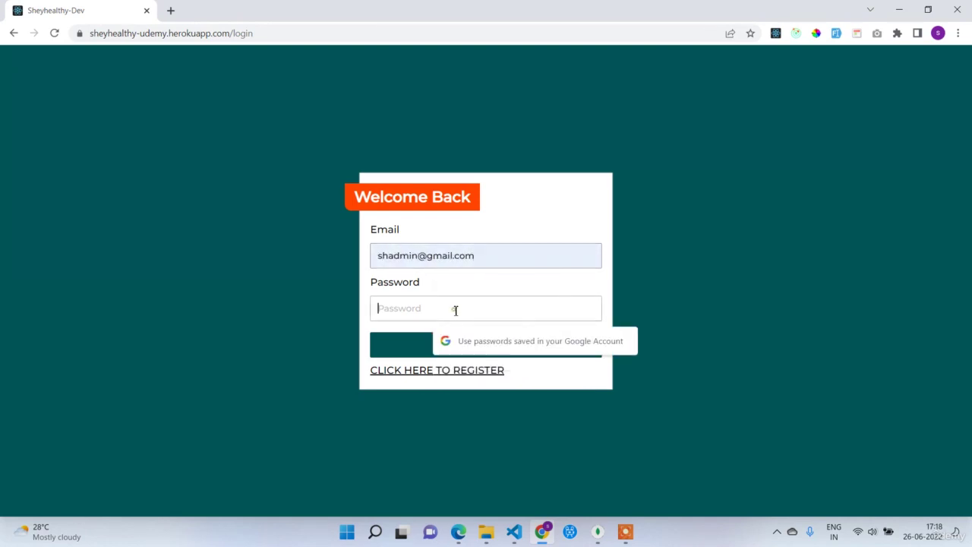
{"action": "type", "text": "123"}
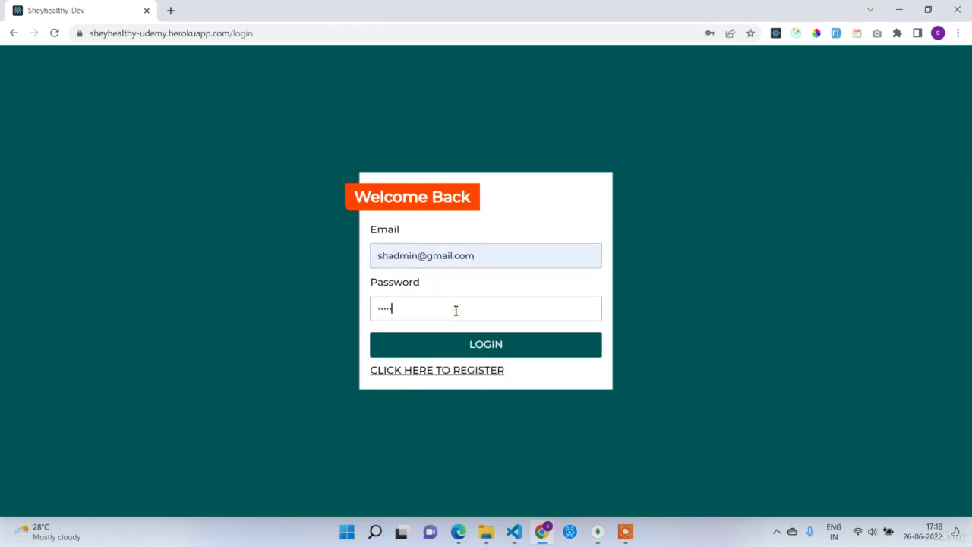
{"action": "left_click", "coordinate": [532, 347]}
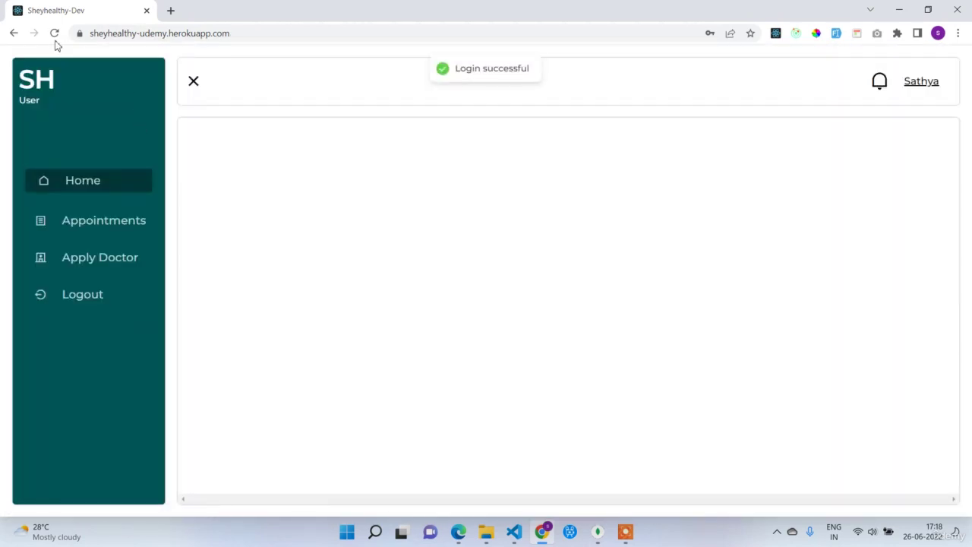
{"action": "left_click", "coordinate": [54, 33]}
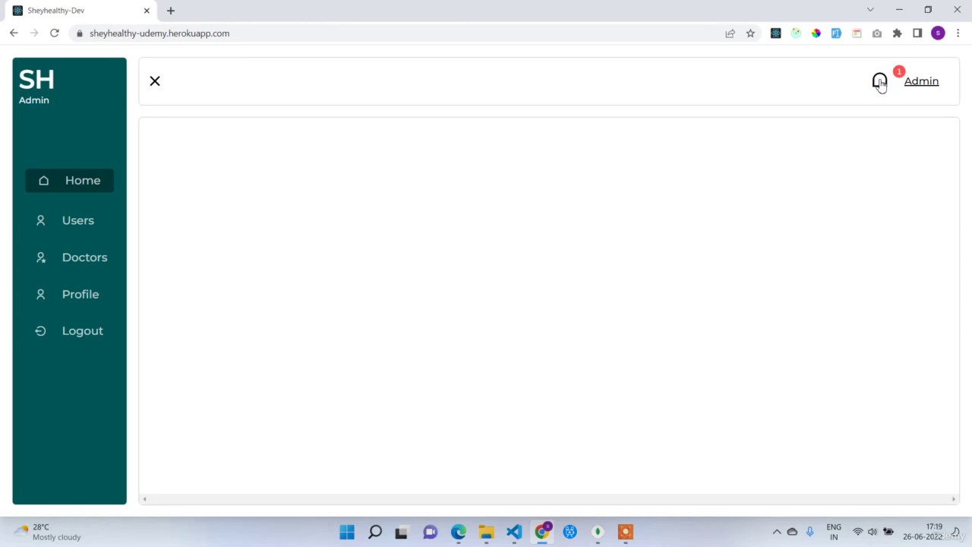
Open the 'applied for a doctor account' notification to reach the pending application in Doctors List
{"action": "left_click", "coordinate": [880, 82]}
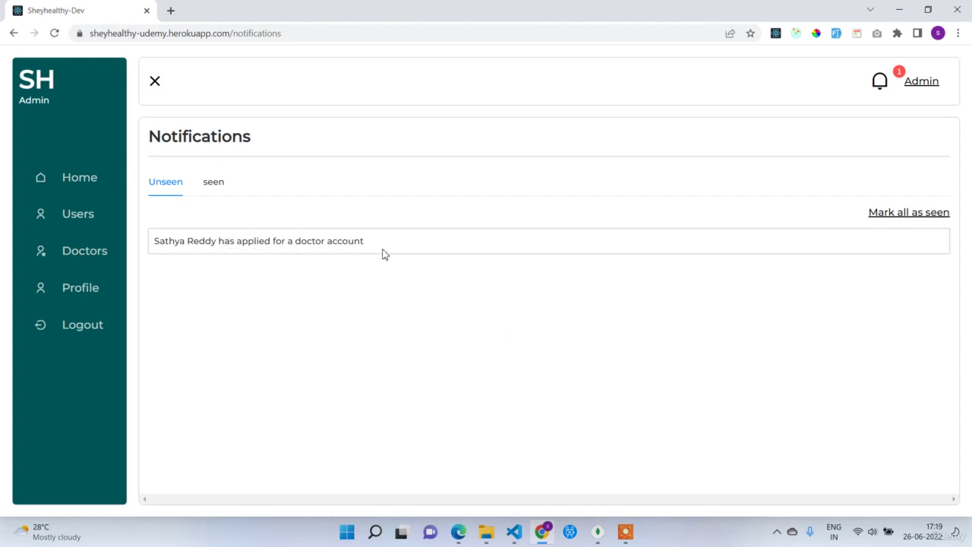
{"action": "left_click", "coordinate": [429, 251]}
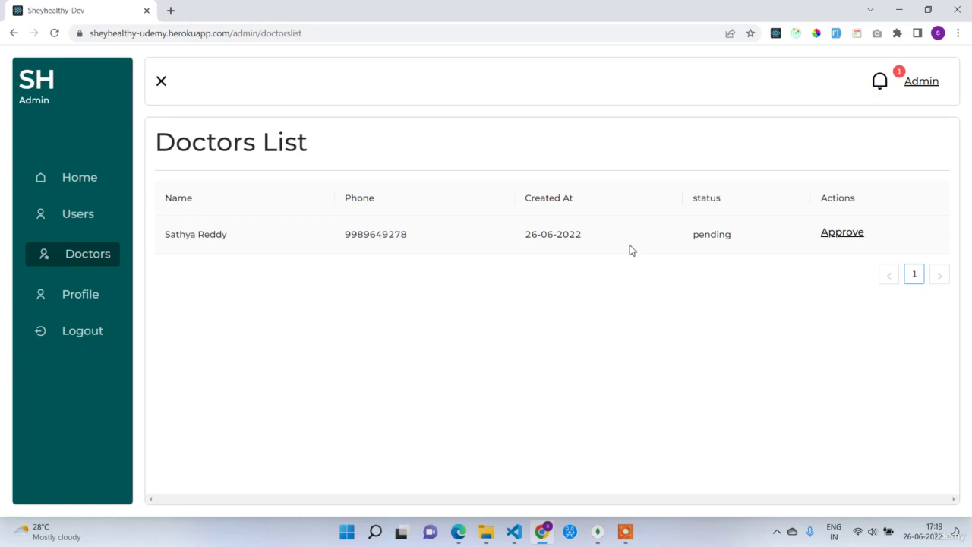
Approve the pending doctor in the Doctors list, then return to the admin home page
{"action": "left_click", "coordinate": [75, 177]}
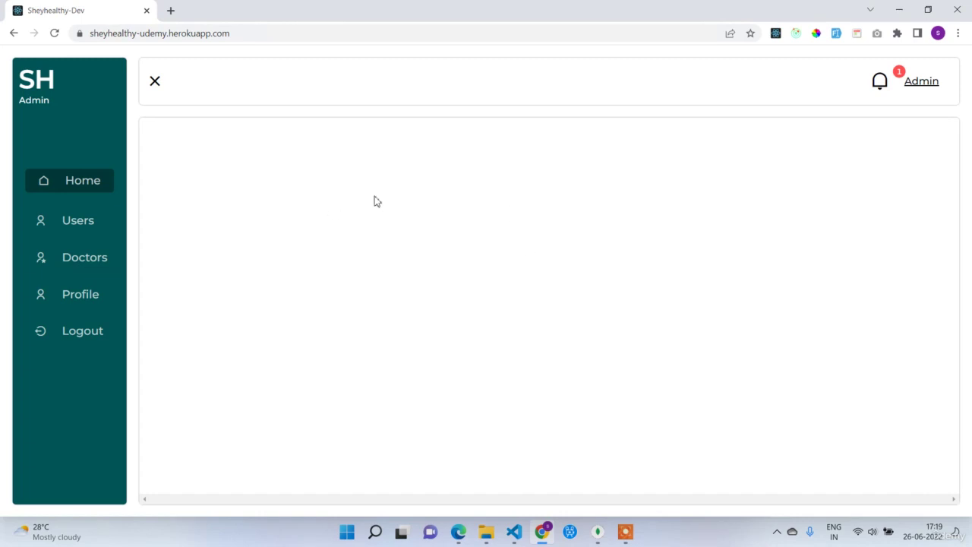
{"action": "left_click", "coordinate": [89, 255]}
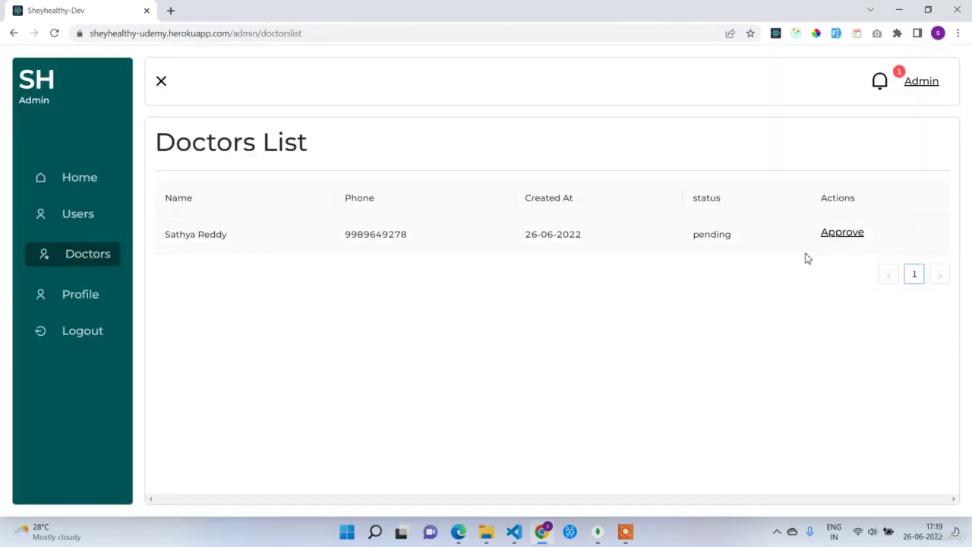
{"action": "left_click", "coordinate": [840, 236]}
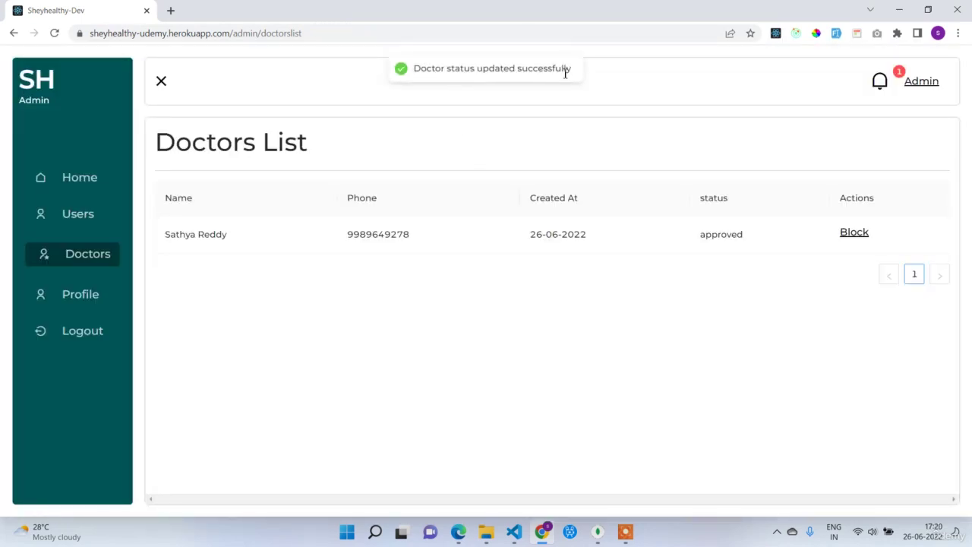
{"action": "left_click", "coordinate": [77, 179]}
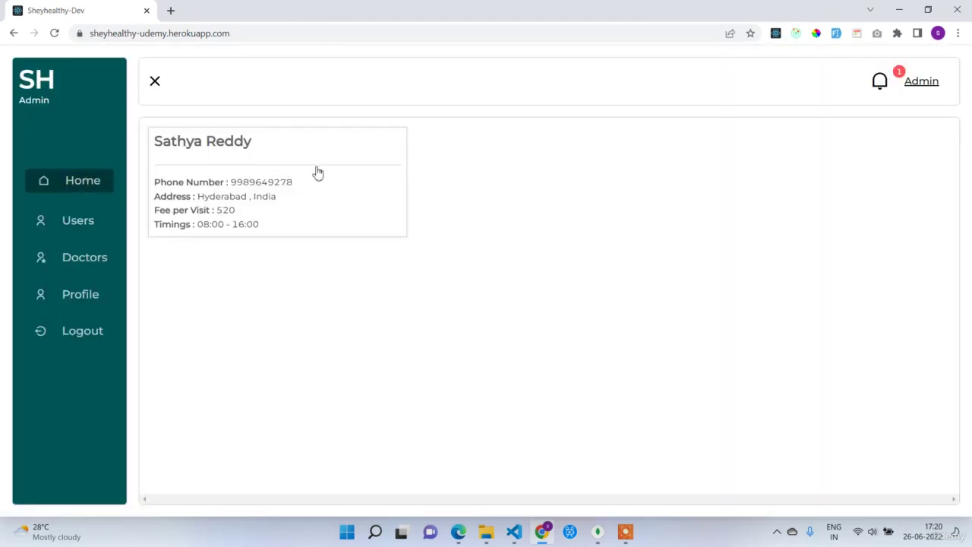
Mark all admin notifications as seen, then delete all seen notifications
{"action": "left_click", "coordinate": [879, 84]}
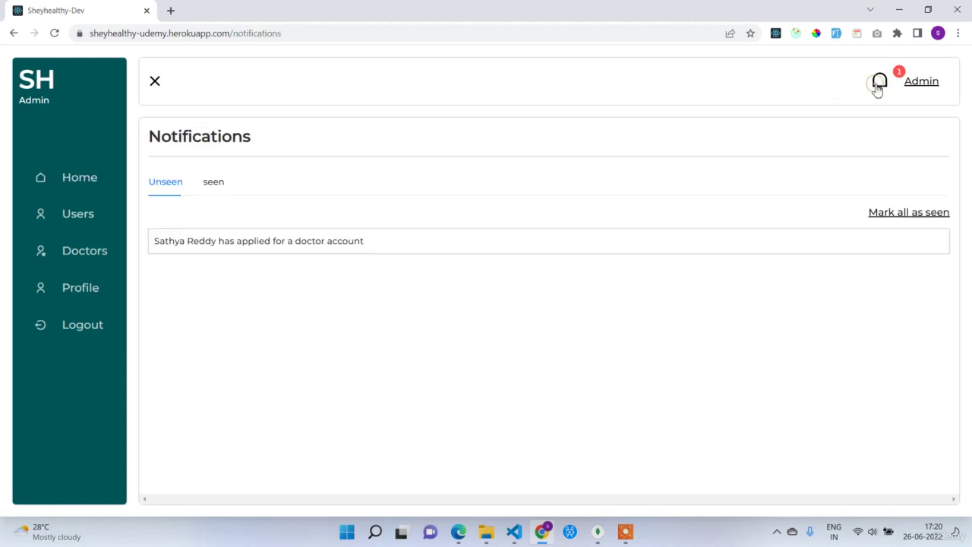
{"action": "left_click", "coordinate": [914, 213]}
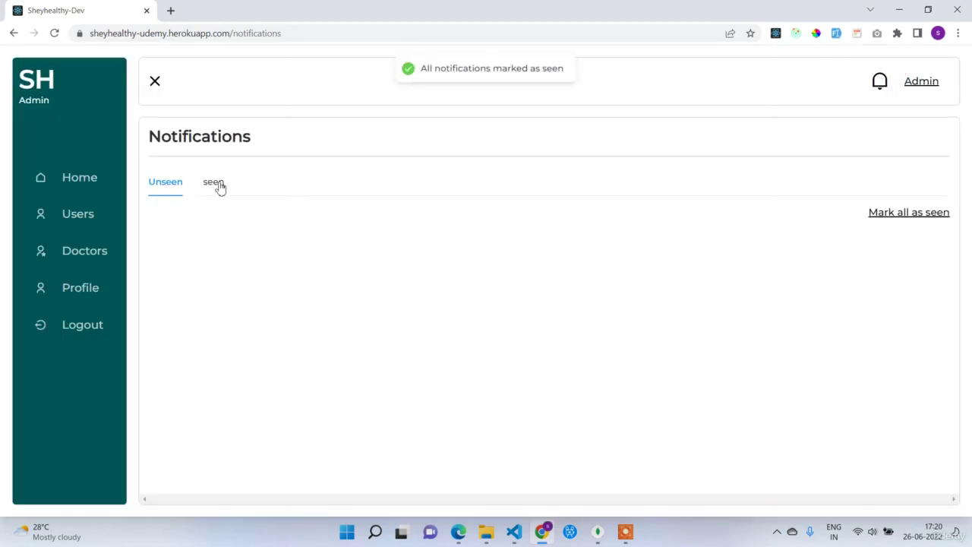
{"action": "left_click", "coordinate": [216, 183]}
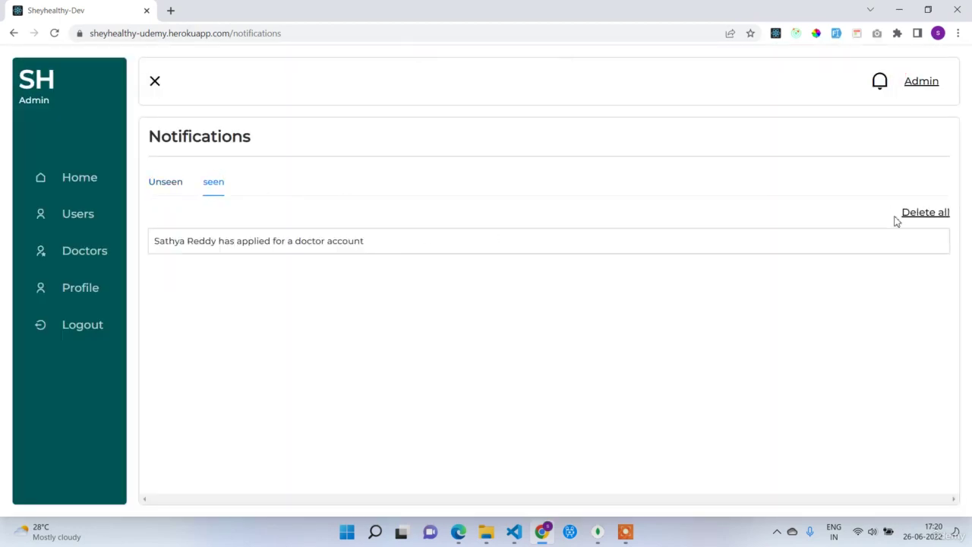
{"action": "left_click", "coordinate": [928, 215]}
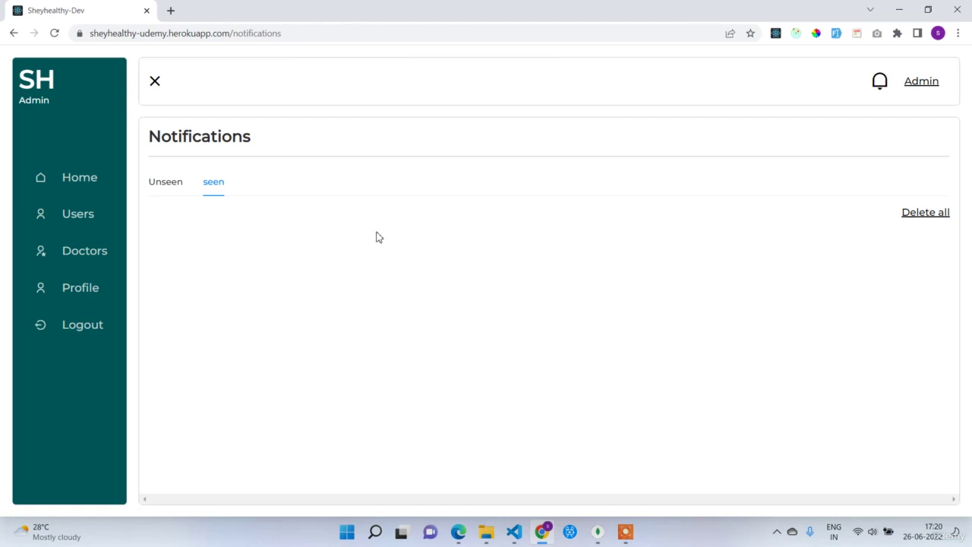
Log out of admin and sign in with the approved doctor's saved email and password
{"action": "left_click", "coordinate": [65, 330]}
{"action": "left_click", "coordinate": [54, 34]}
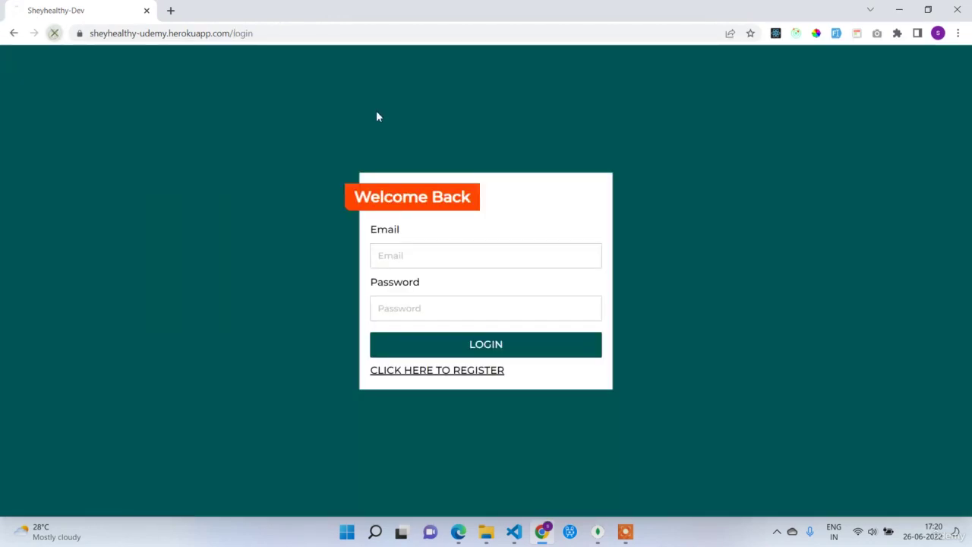
{"action": "left_click", "coordinate": [456, 253]}
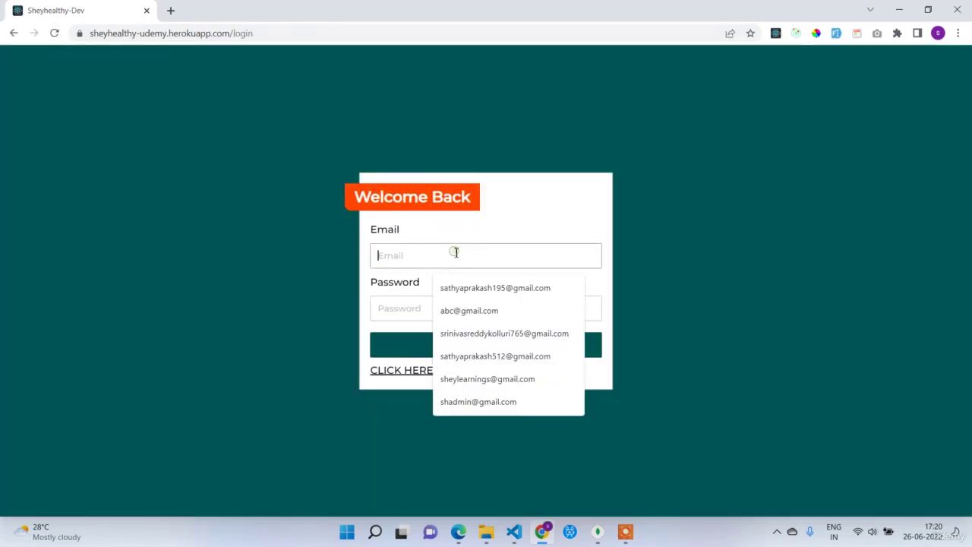
{"action": "type", "text": "sha"}
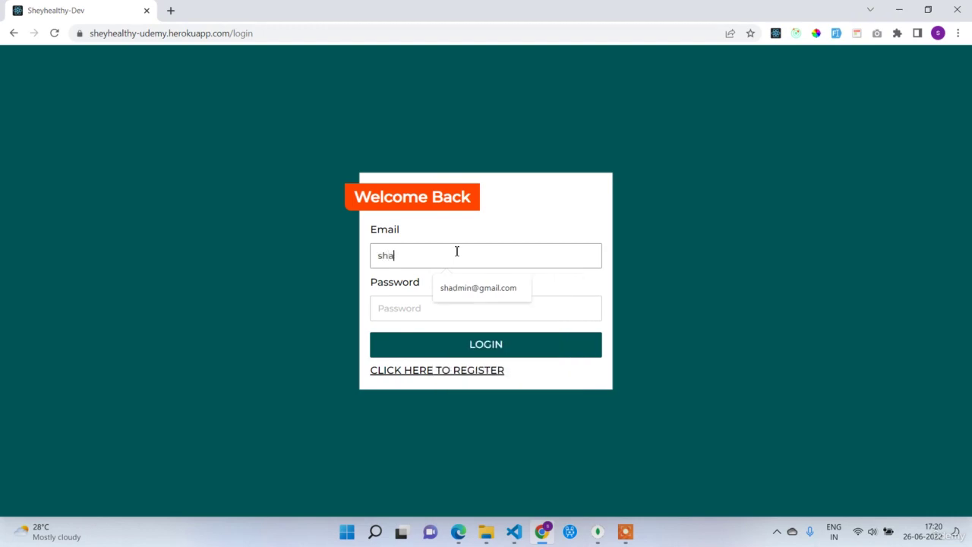
{"action": "key", "text": "BackSpace"}
{"action": "key", "text": "BackSpace"}
{"action": "type", "text": "a"}
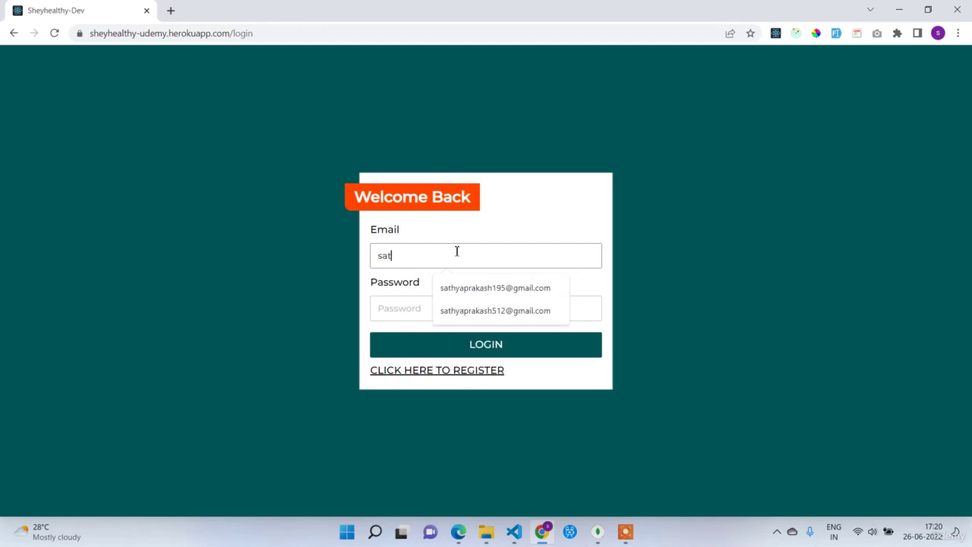
{"action": "type", "text": "t"}
{"action": "left_click", "coordinate": [461, 289]}
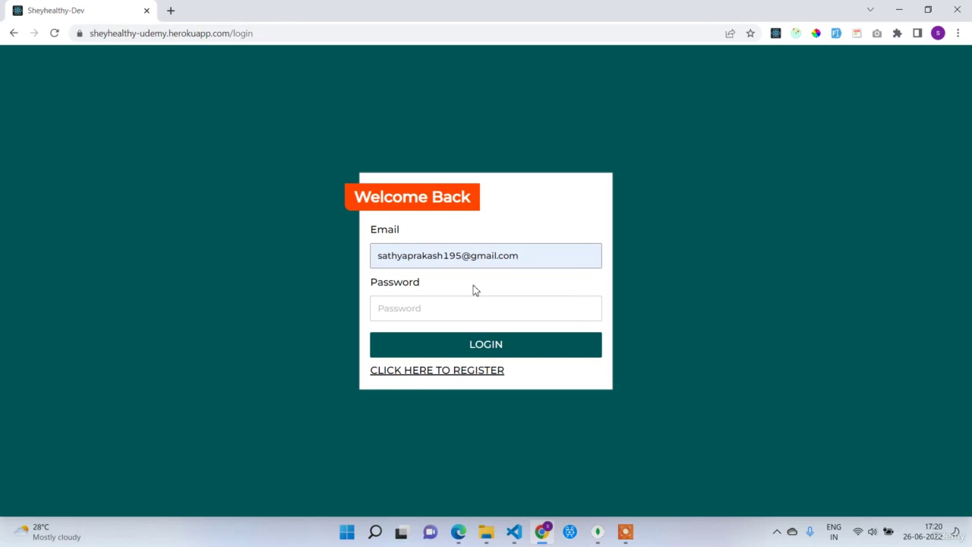
{"action": "left_click", "coordinate": [459, 310]}
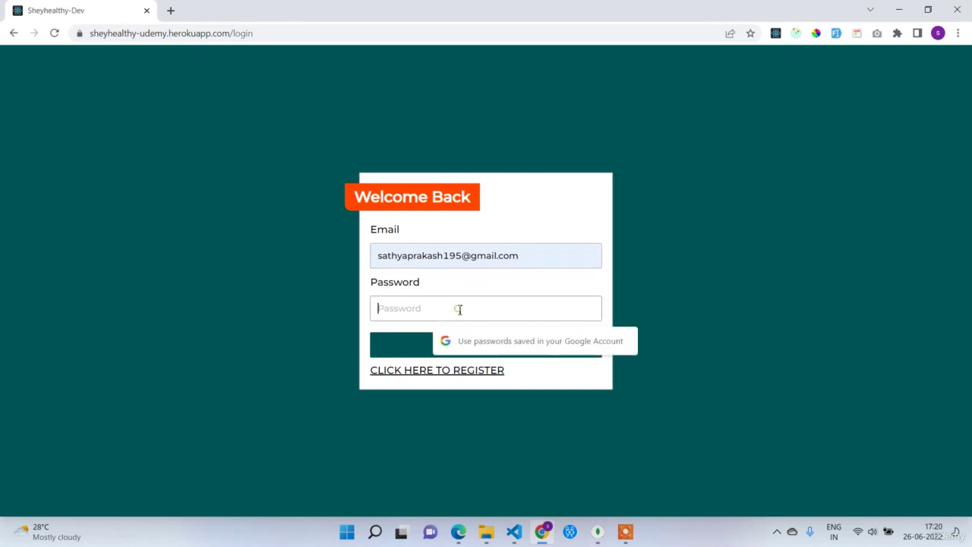
{"action": "type", "text": "1"}
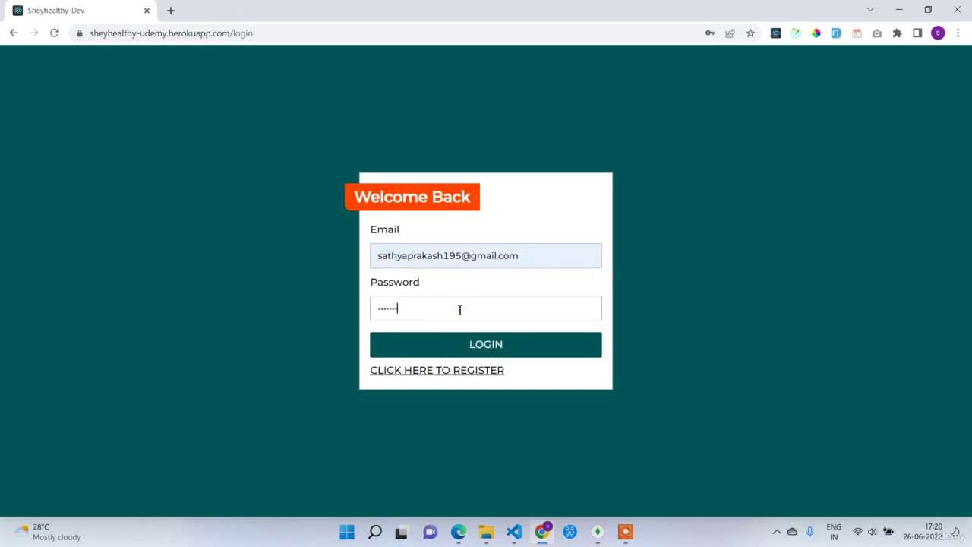
{"action": "left_click", "coordinate": [475, 352]}
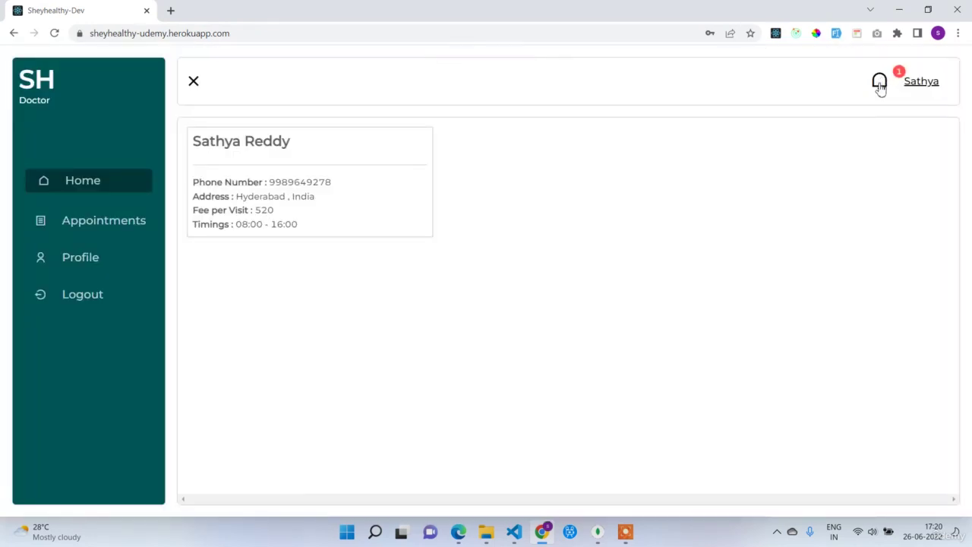
Mark all doctor notifications seen, delete them, and view the empty Appointments list
{"action": "left_click", "coordinate": [879, 84]}
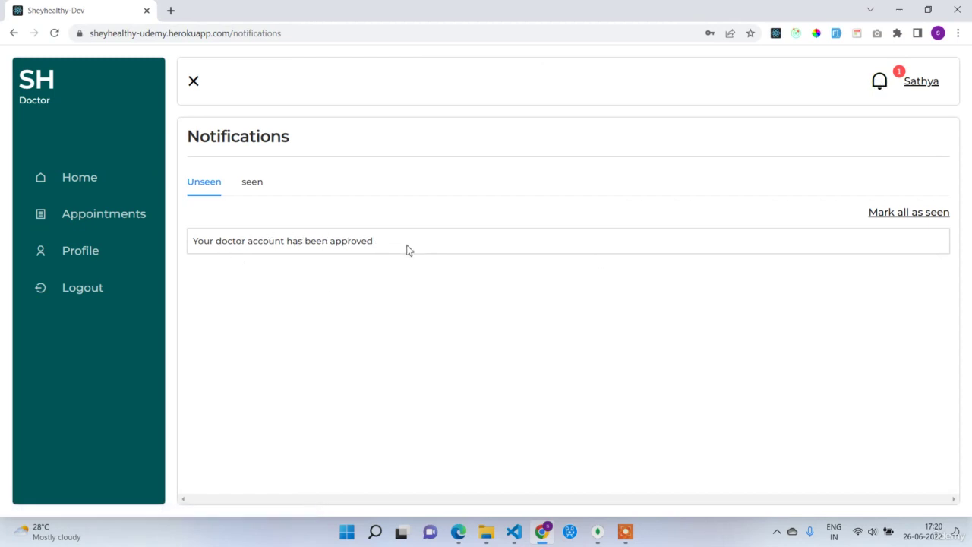
{"action": "left_click", "coordinate": [891, 215]}
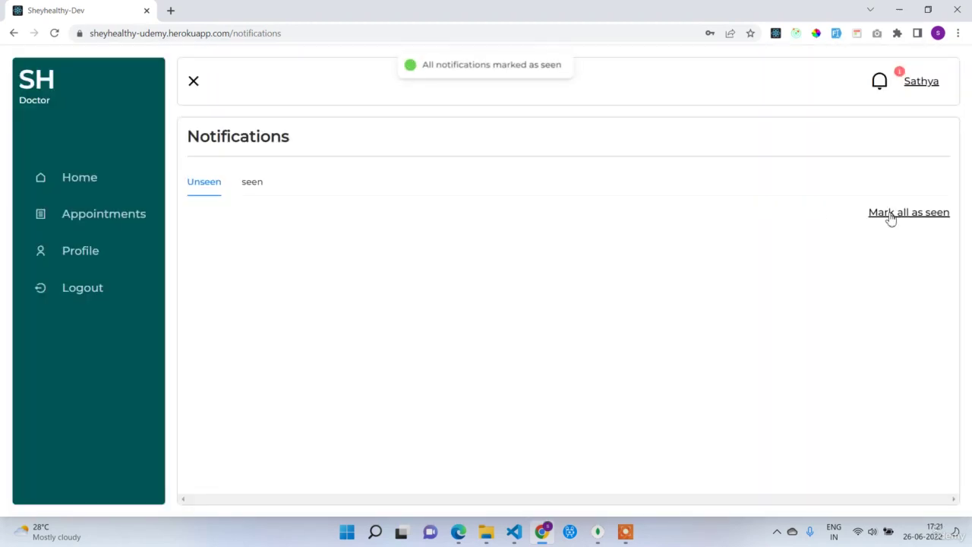
{"action": "left_click", "coordinate": [260, 187]}
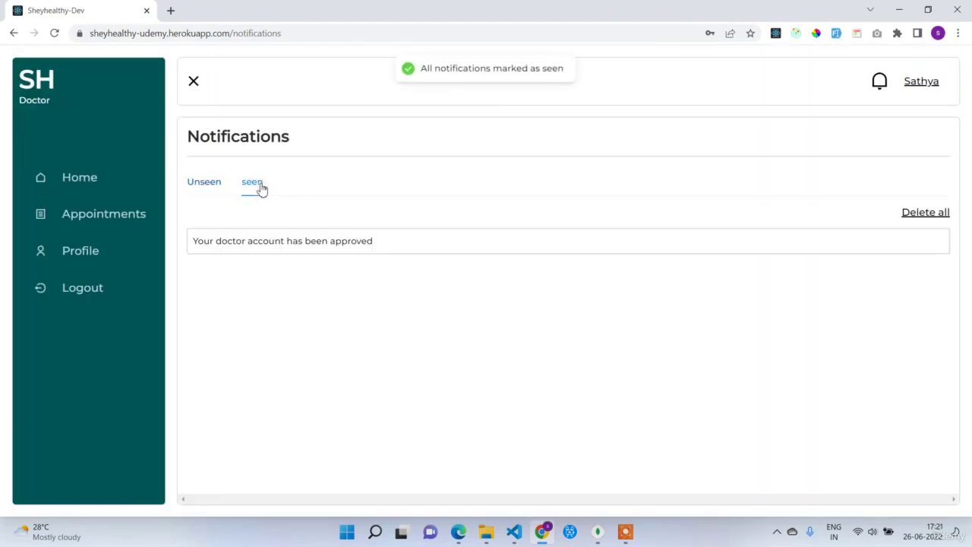
{"action": "left_click", "coordinate": [925, 215]}
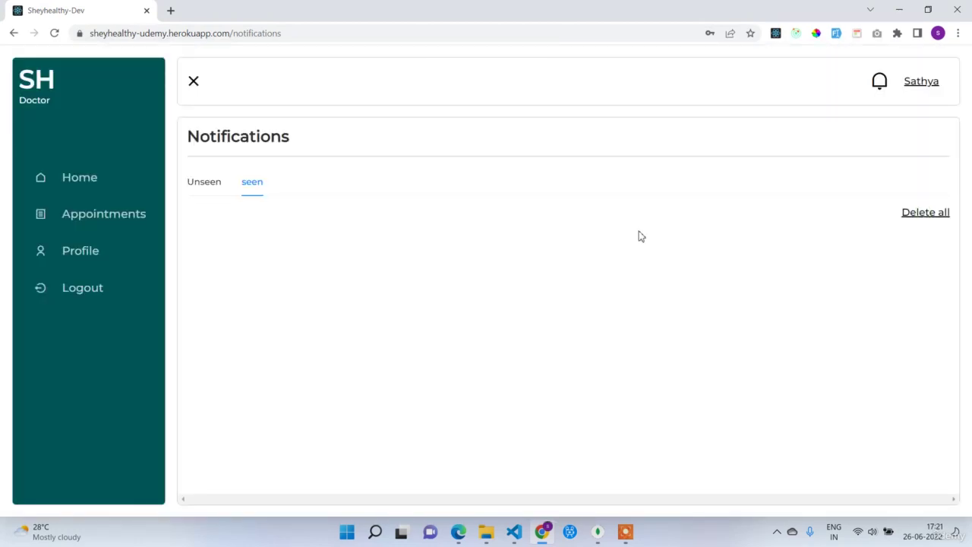
{"action": "left_click", "coordinate": [99, 214]}
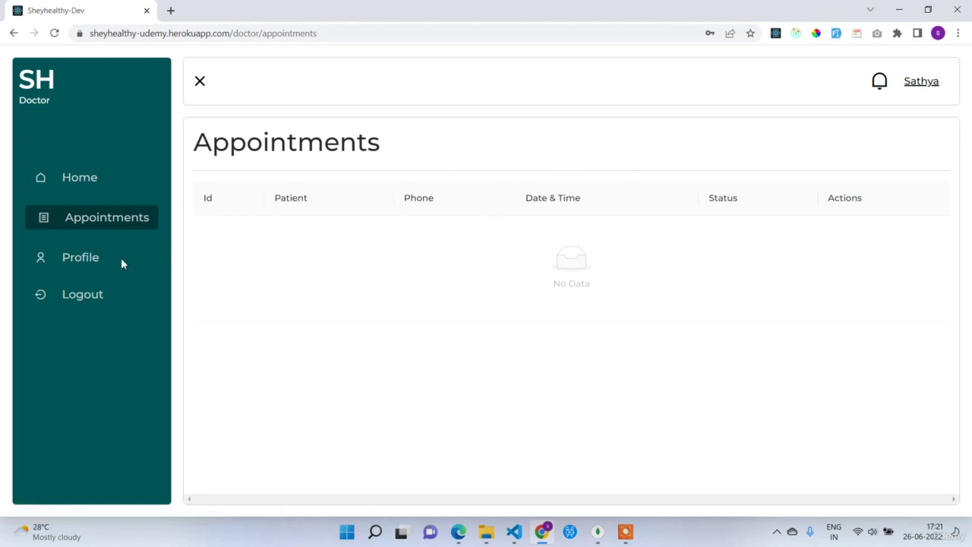
Change the profile's Fee Per Cunsultation from 520 to 650 and submit
{"action": "left_click", "coordinate": [95, 264]}
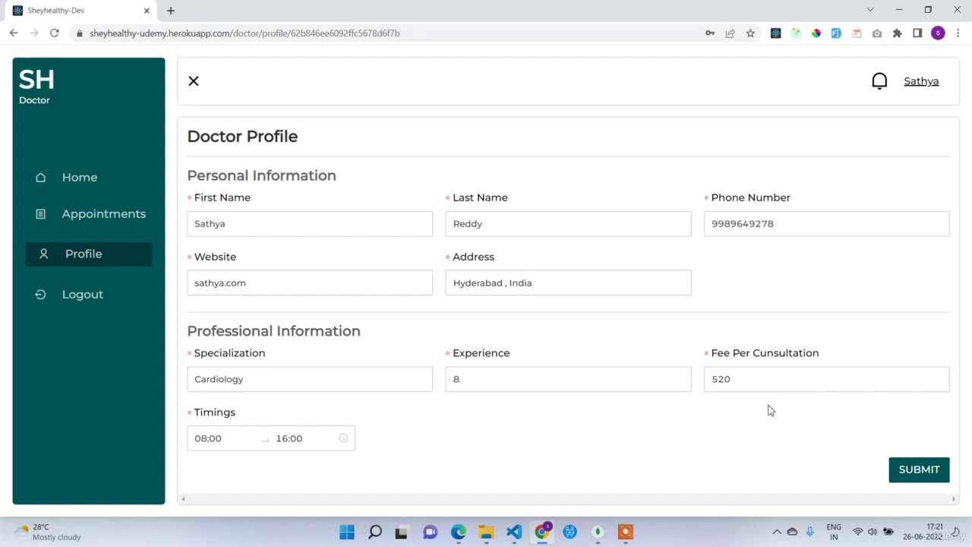
{"action": "double_click", "coordinate": [748, 381]}
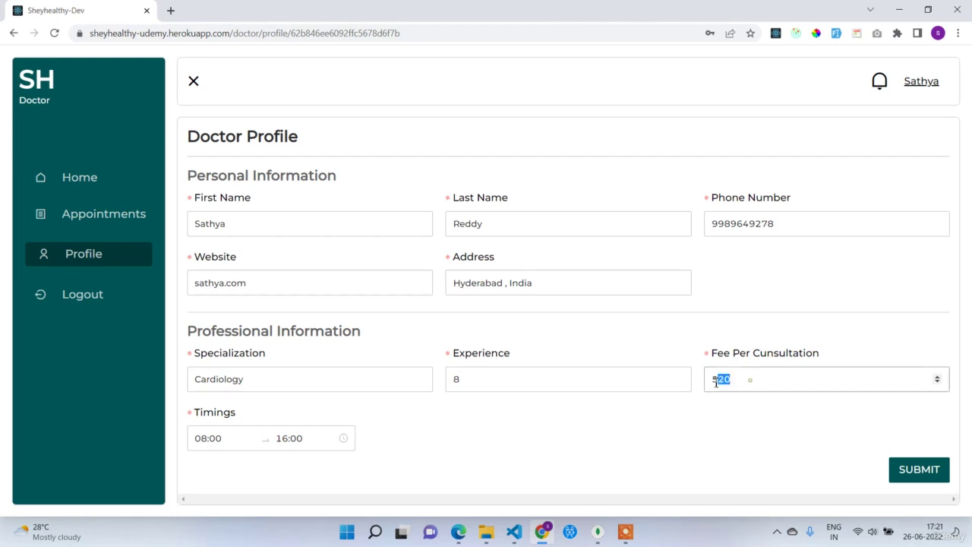
{"action": "key", "text": "BackSpace"}
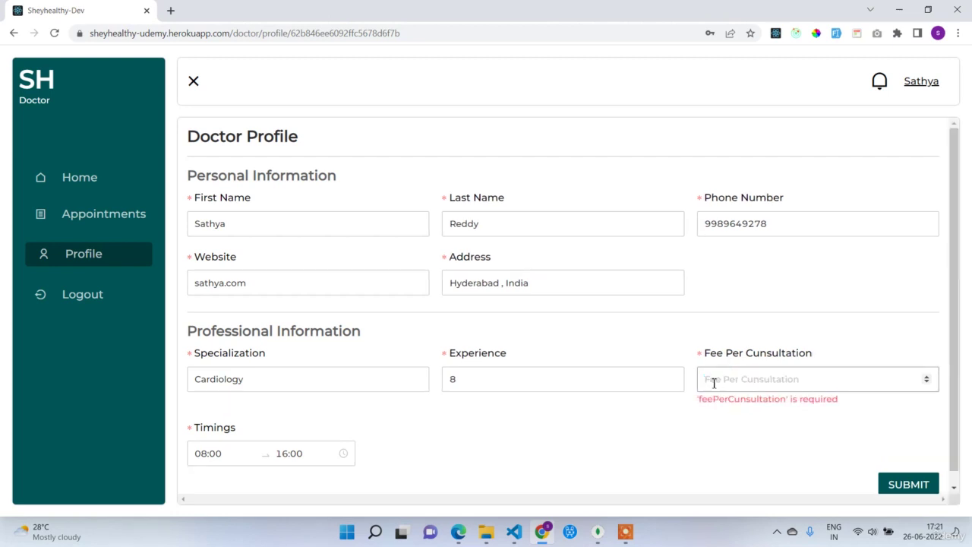
{"action": "type", "text": "650"}
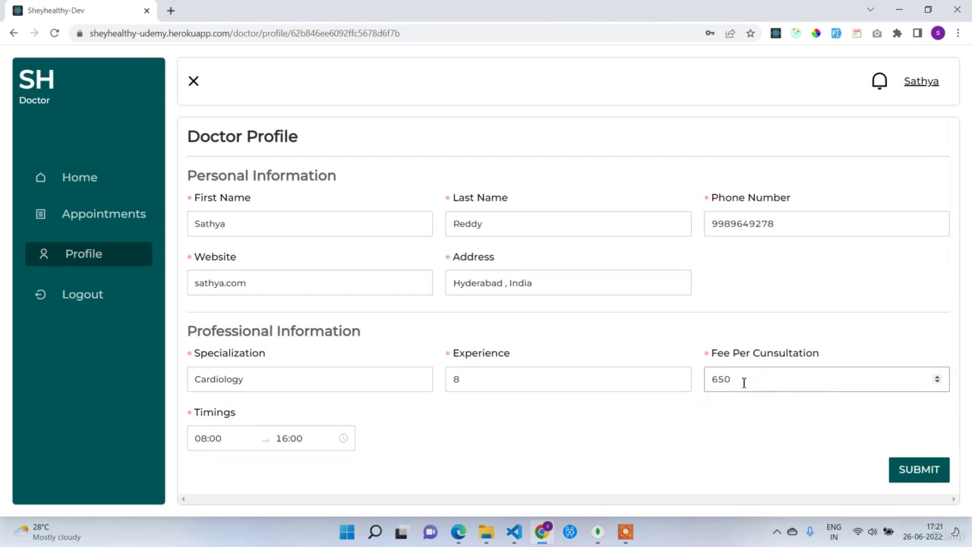
{"action": "left_click", "coordinate": [914, 473]}
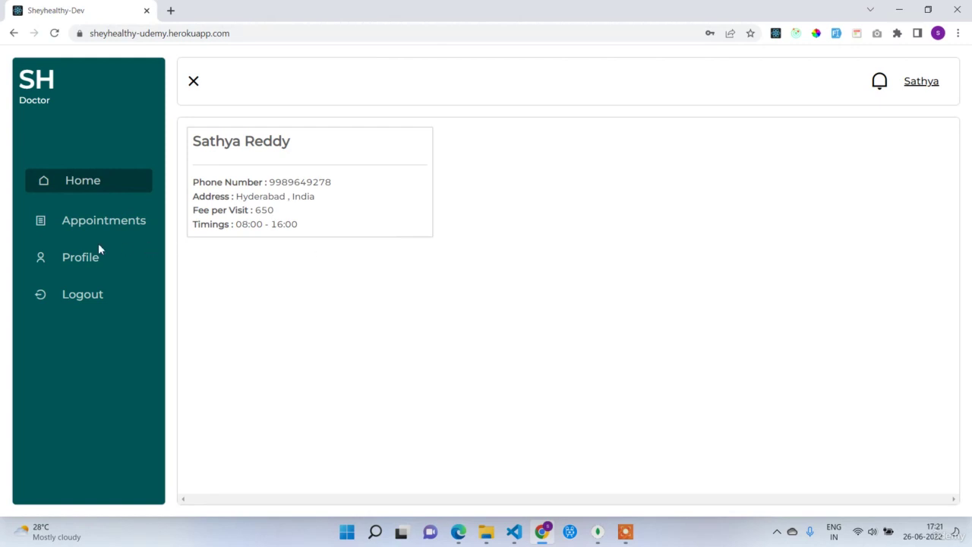
Set the profile timings to 09:00–16:00 and submit
{"action": "left_click", "coordinate": [72, 258]}
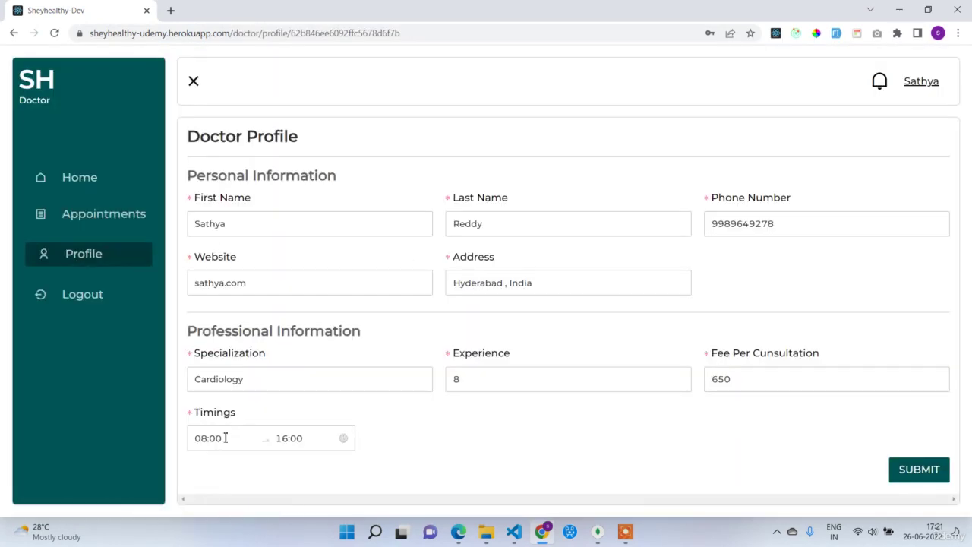
{"action": "left_click", "coordinate": [224, 438]}
{"action": "left_click", "coordinate": [202, 275]}
{"action": "left_click", "coordinate": [236, 405]}
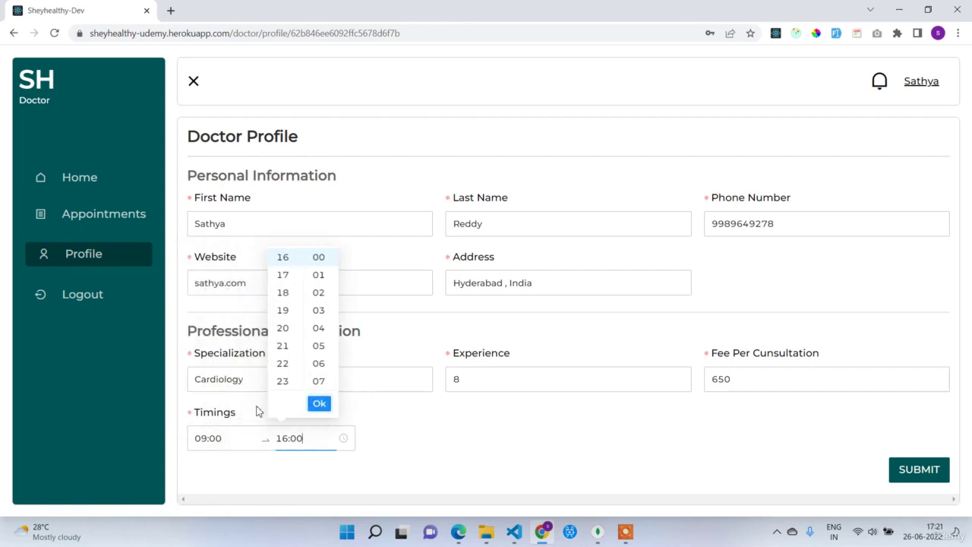
{"action": "left_click", "coordinate": [319, 405]}
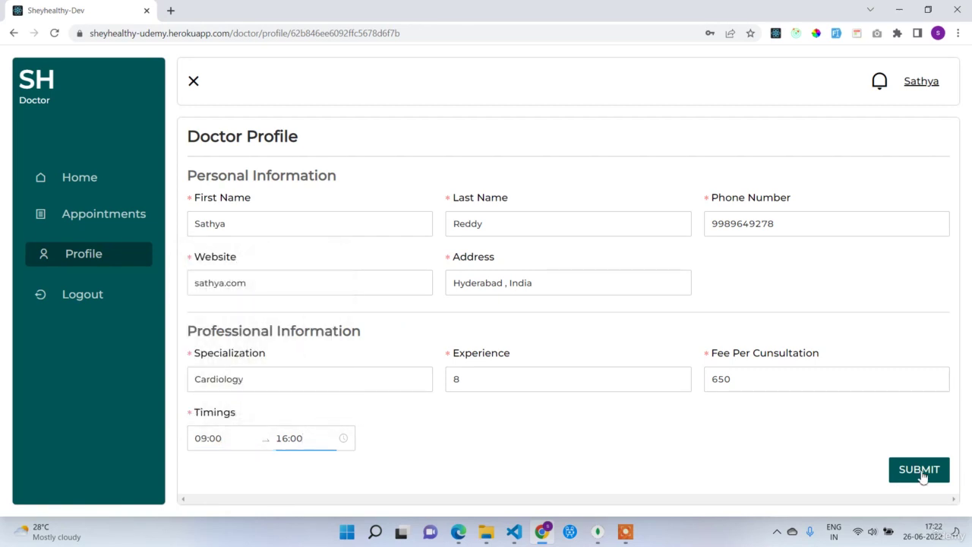
{"action": "left_click", "coordinate": [921, 470]}
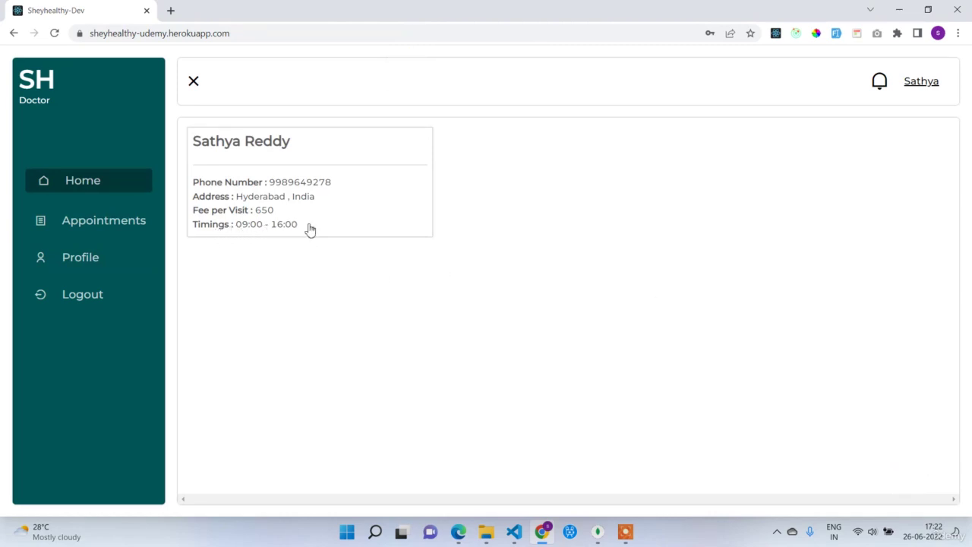
Log out and register a new user with a name, e-mail and password
{"action": "left_click", "coordinate": [97, 303]}
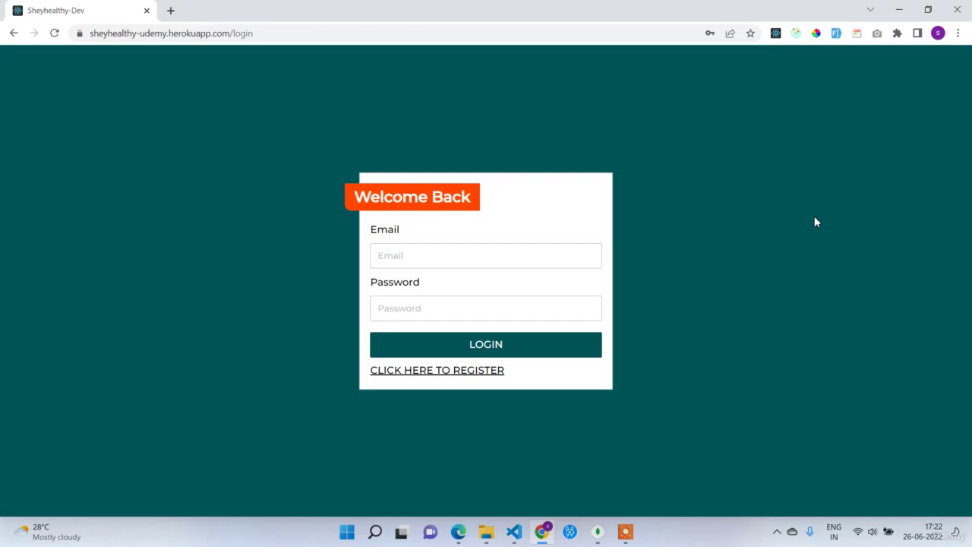
{"action": "left_click", "coordinate": [466, 373]}
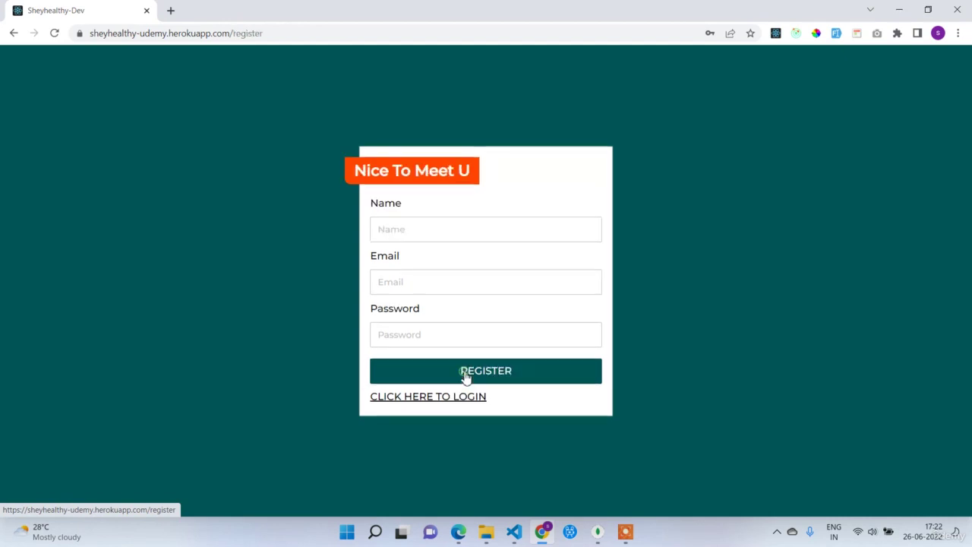
{"action": "left_click", "coordinate": [462, 229]}
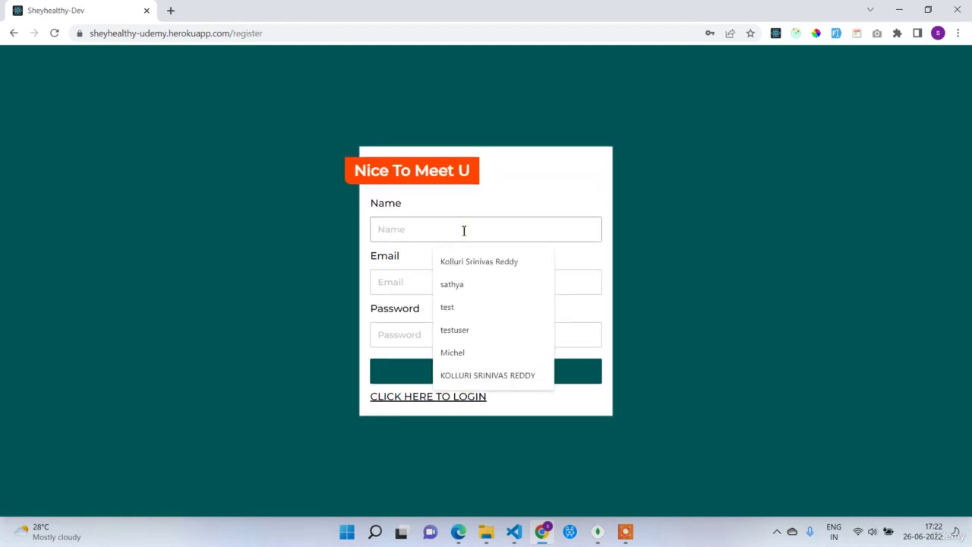
{"action": "type", "text": "John"}
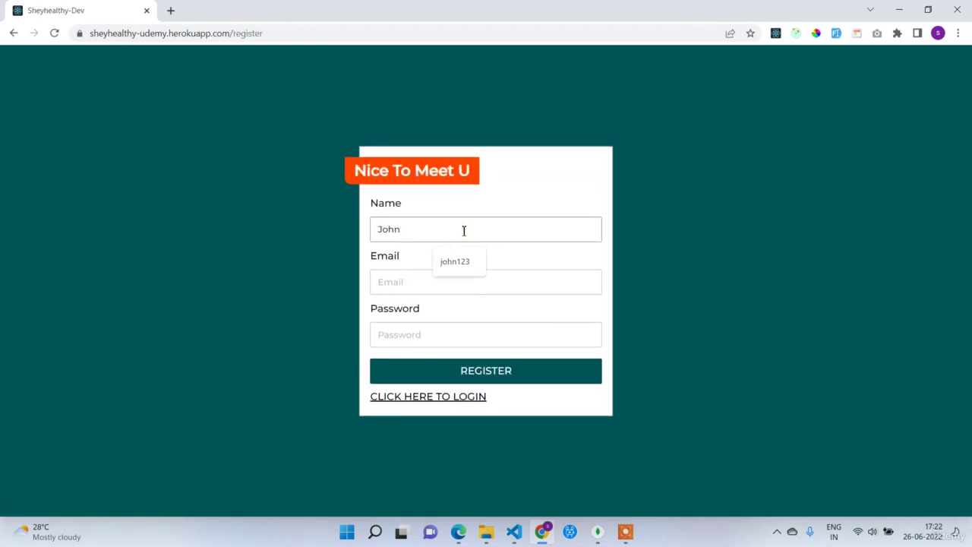
{"action": "left_click", "coordinate": [426, 286]}
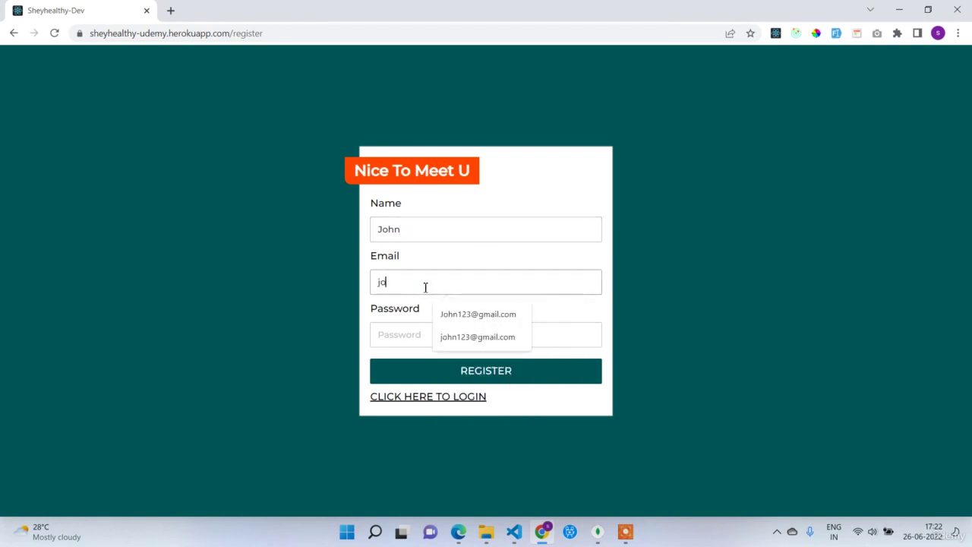
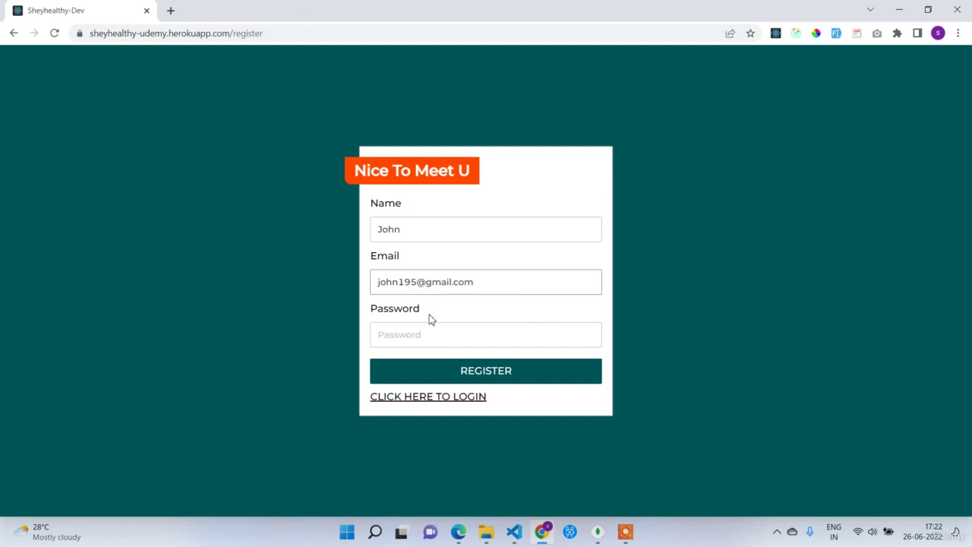
{"action": "left_click", "coordinate": [429, 332]}
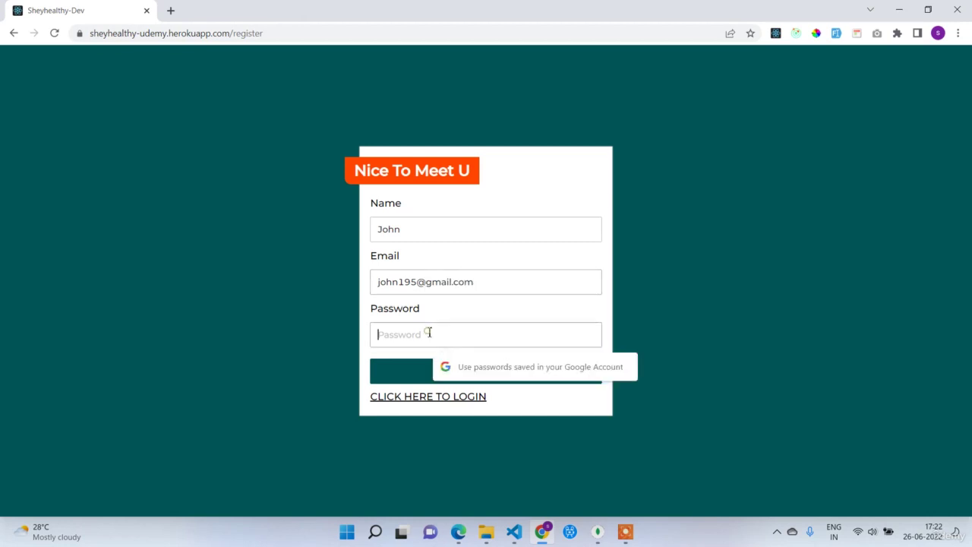
{"action": "type", "text": "1234"}
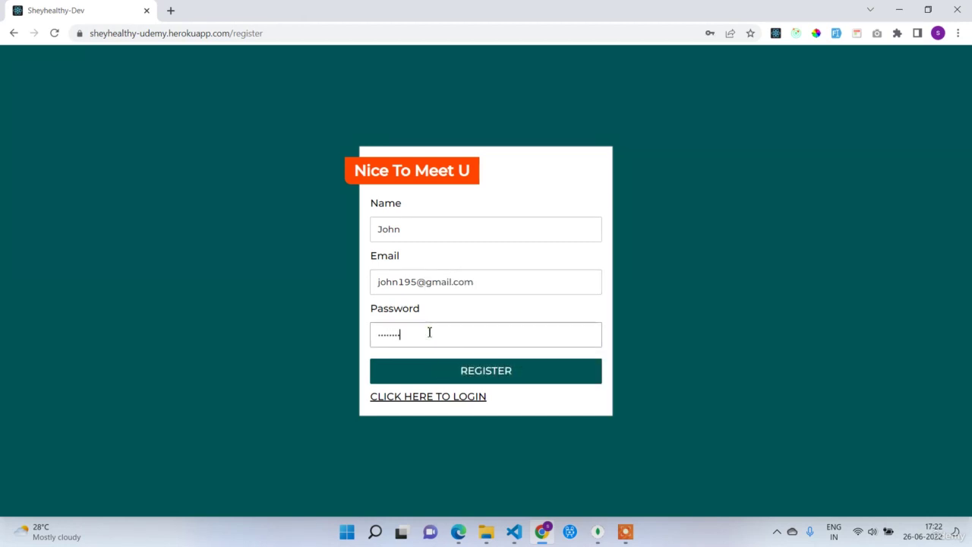
{"action": "left_click", "coordinate": [439, 370]}
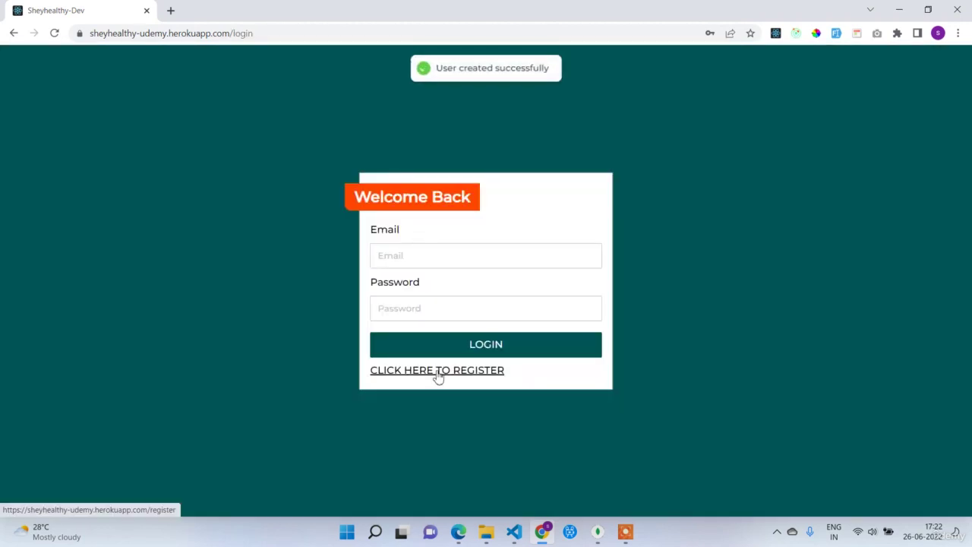
{"action": "left_click", "coordinate": [448, 258]}
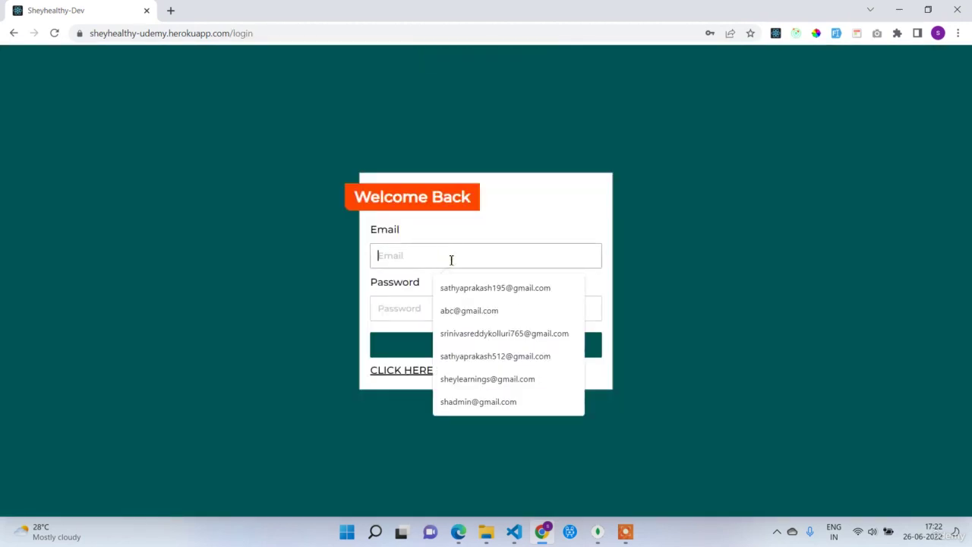
{"action": "type", "text": "jo"}
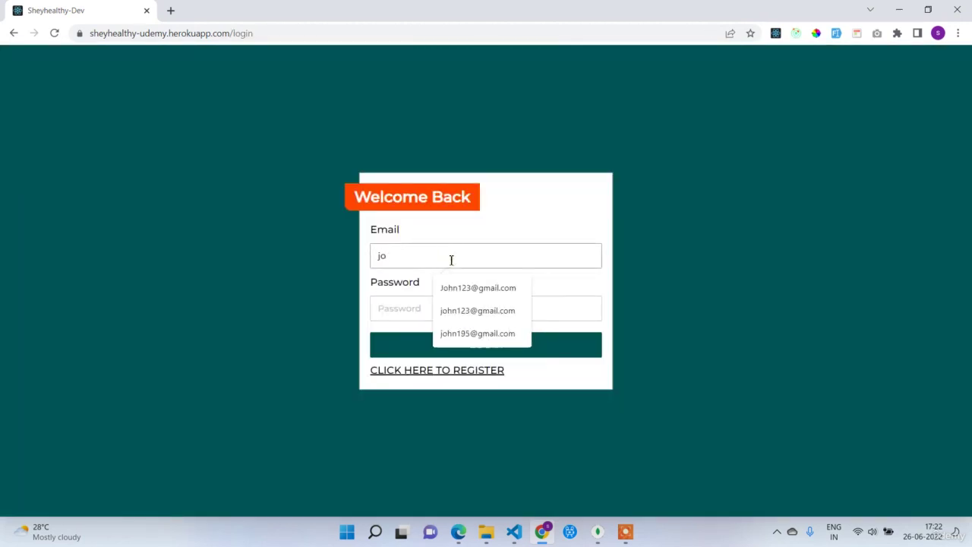
{"action": "key", "text": "Down"}
{"action": "key", "text": "Down"}
{"action": "key", "text": "Down"}
{"action": "key", "text": "Return"}
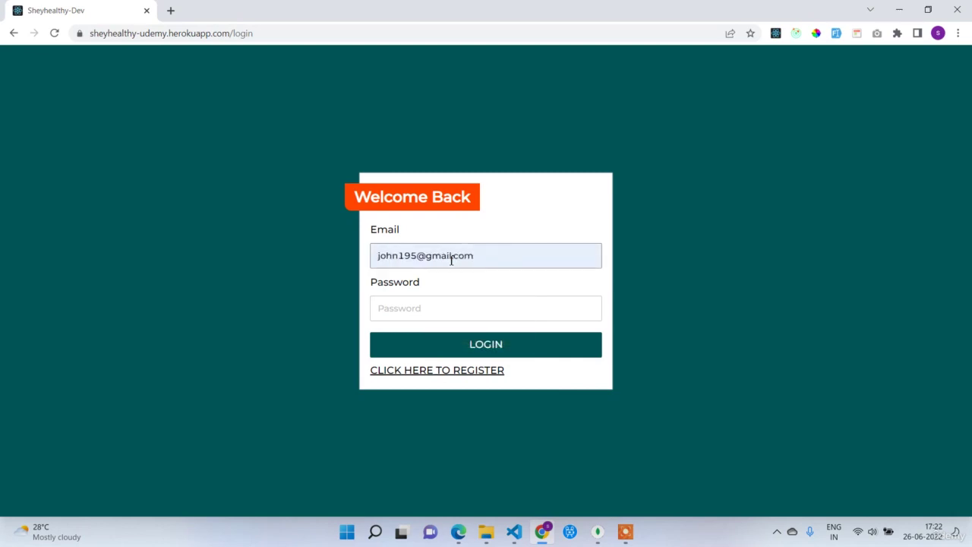
{"action": "left_click", "coordinate": [450, 302]}
{"action": "type", "text": "12"}
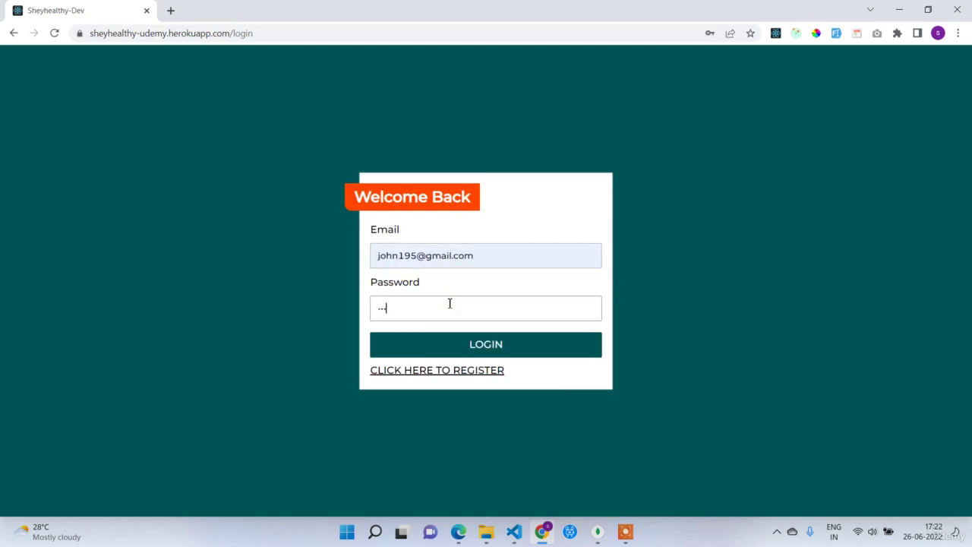
{"action": "left_click", "coordinate": [467, 343]}
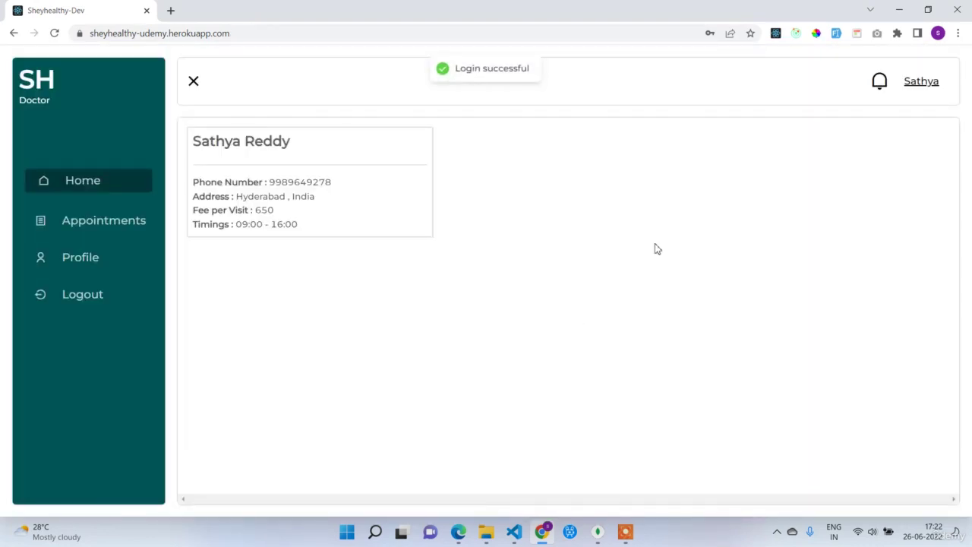
{"action": "left_click", "coordinate": [54, 32]}
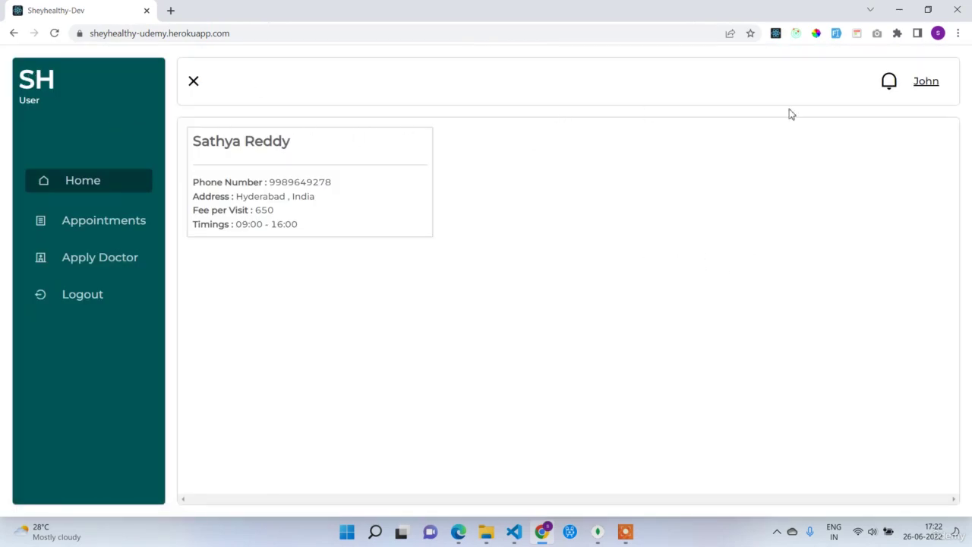
{"action": "left_click_drag", "start_coordinate": [17, 99], "coordinate": [61, 108]}
{"action": "left_click", "coordinate": [76, 105]}
{"action": "left_click", "coordinate": [628, 166]}
{"action": "left_click", "coordinate": [111, 222]}
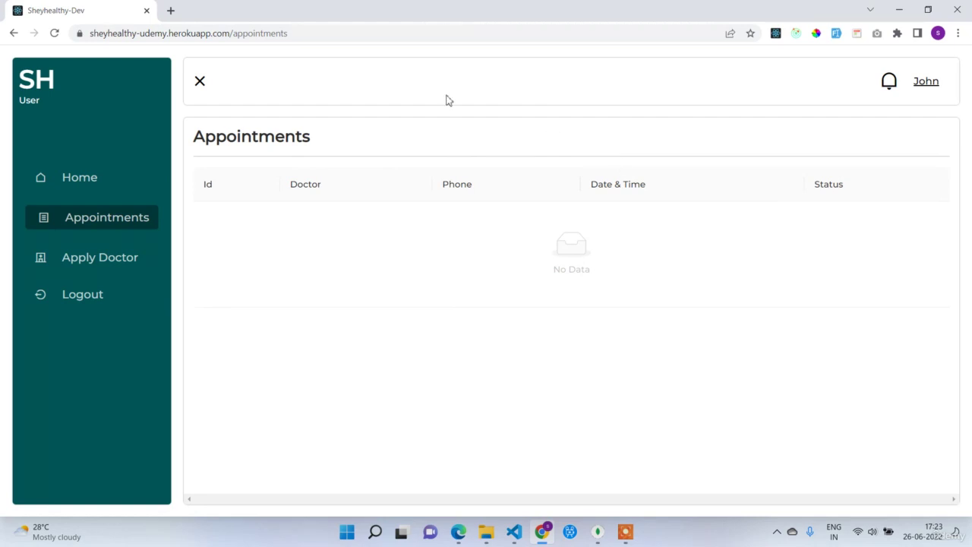
Open the chosen doctor's booking page and review the timings, phone and address details
{"action": "left_click", "coordinate": [85, 180]}
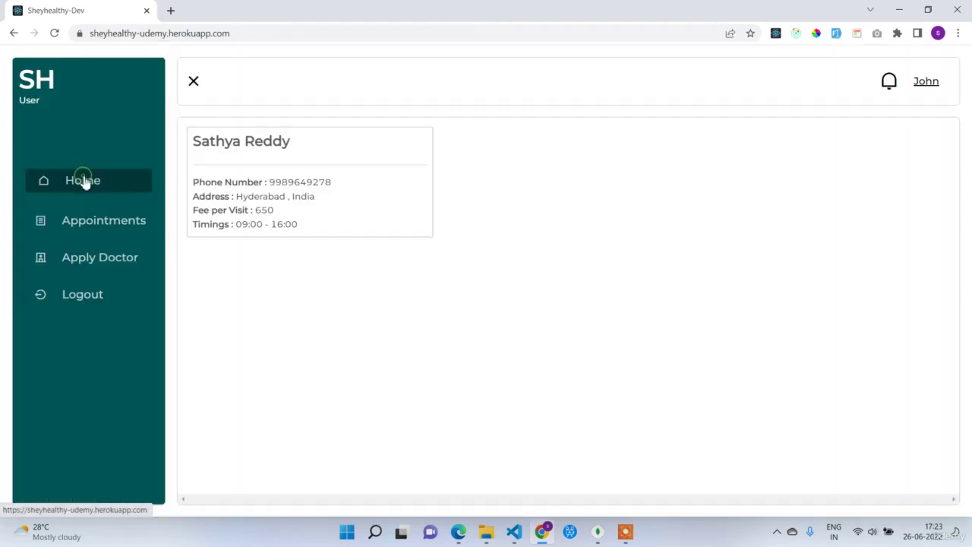
{"action": "left_click", "coordinate": [320, 194]}
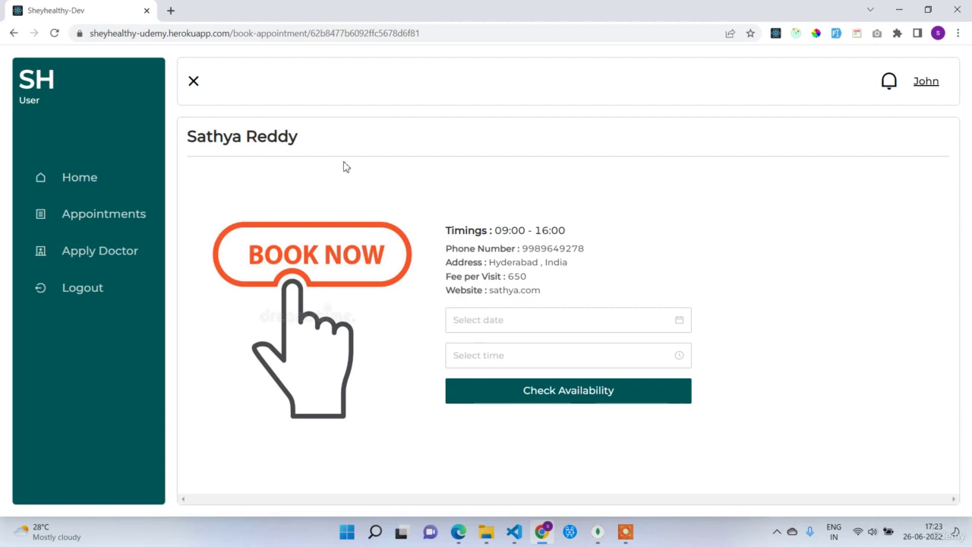
{"action": "left_click_drag", "start_coordinate": [189, 137], "coordinate": [299, 139]}
{"action": "left_click", "coordinate": [402, 160]}
{"action": "left_click_drag", "start_coordinate": [447, 228], "coordinate": [611, 233]}
{"action": "left_click_drag", "start_coordinate": [448, 246], "coordinate": [605, 274]}
{"action": "left_click", "coordinate": [594, 272]}
Pick 28-06-2022 at 10:00, check availability, and book the appointment
{"action": "left_click", "coordinate": [511, 315]}
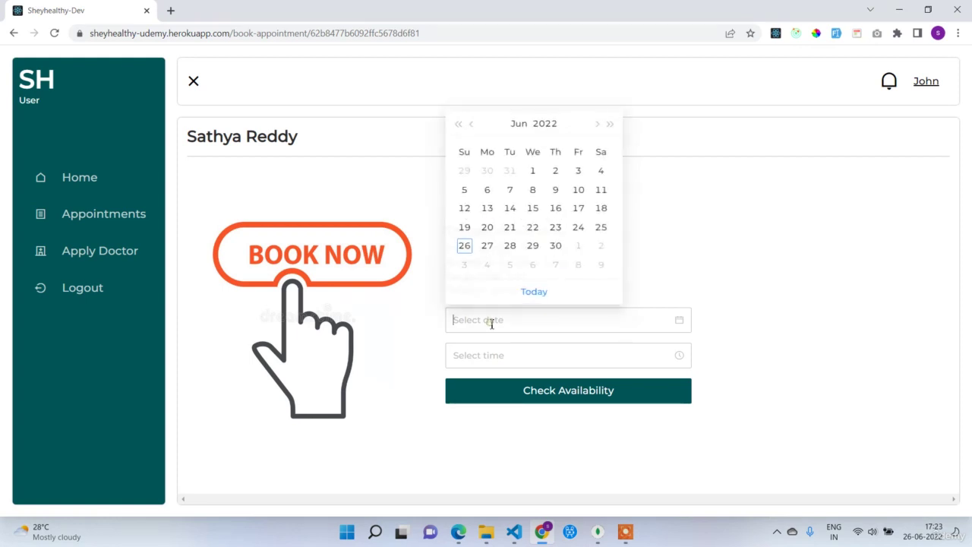
{"action": "left_click", "coordinate": [509, 246]}
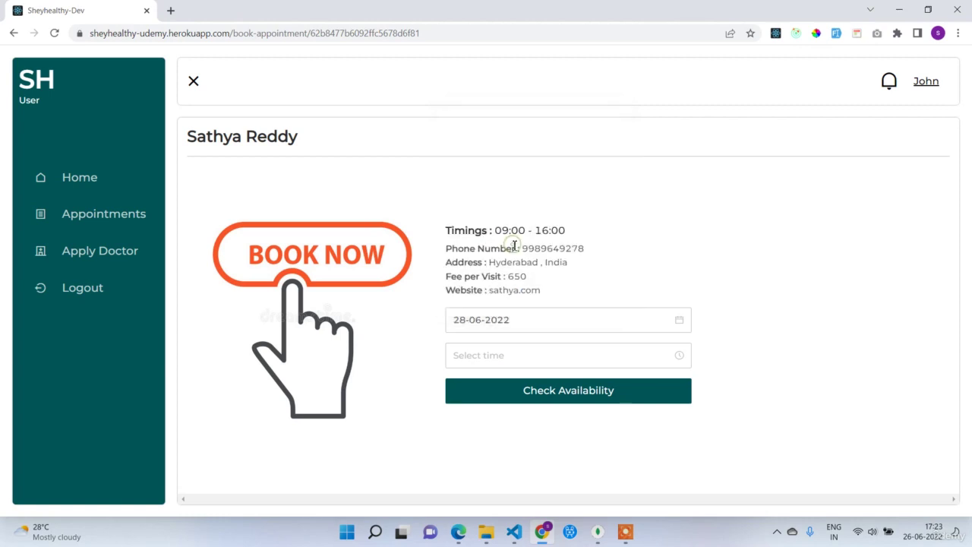
{"action": "left_click", "coordinate": [480, 353]}
{"action": "scroll", "coordinate": [462, 262], "scroll_direction": "down", "scroll_amount": 2}
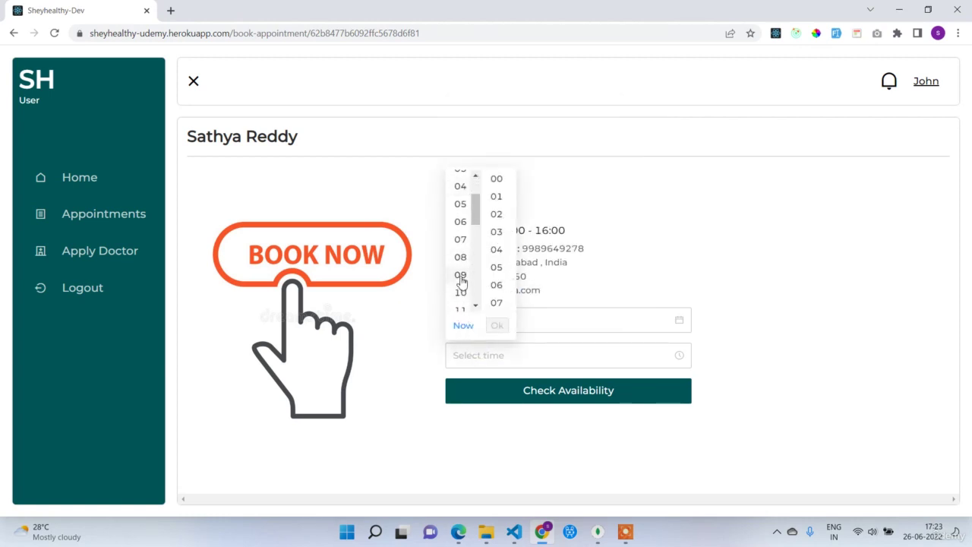
{"action": "left_click", "coordinate": [461, 291]}
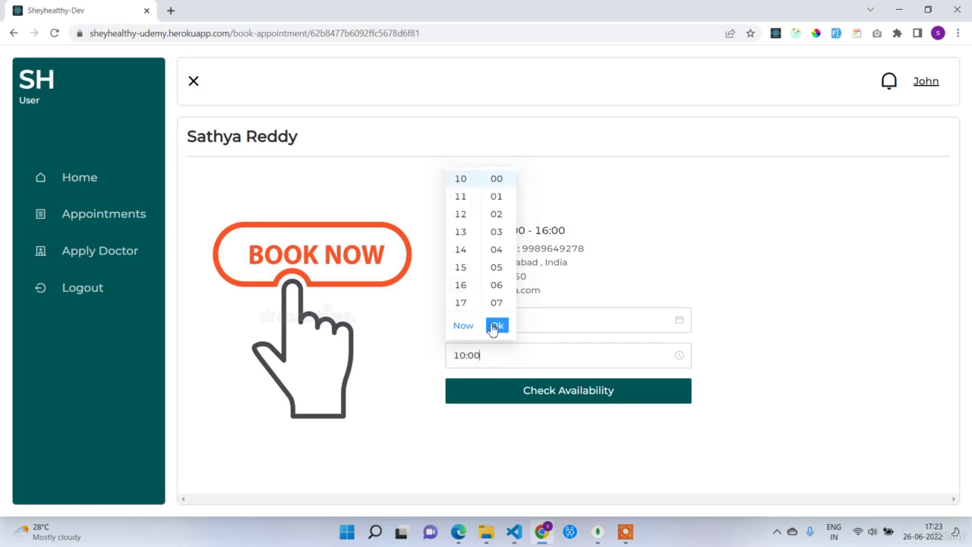
{"action": "left_click", "coordinate": [494, 325]}
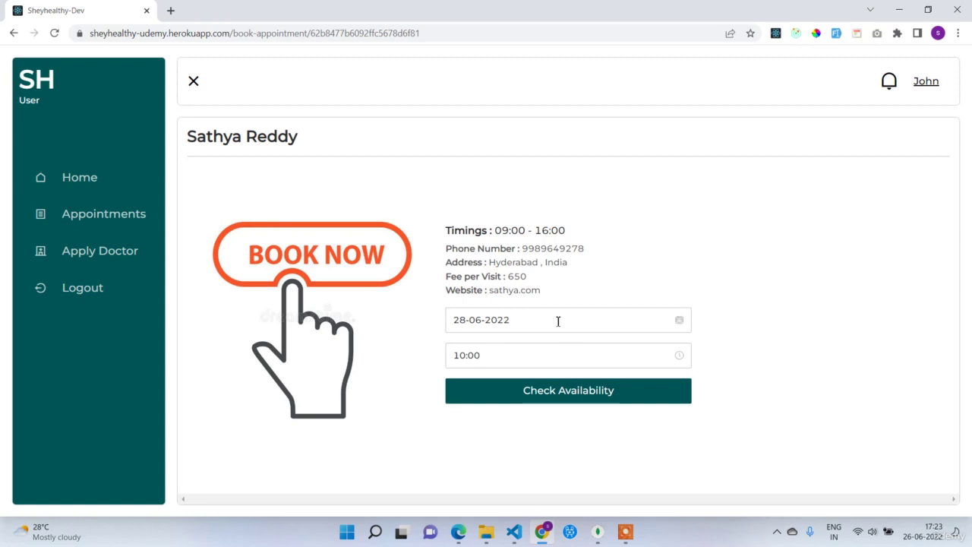
{"action": "left_click", "coordinate": [600, 395]}
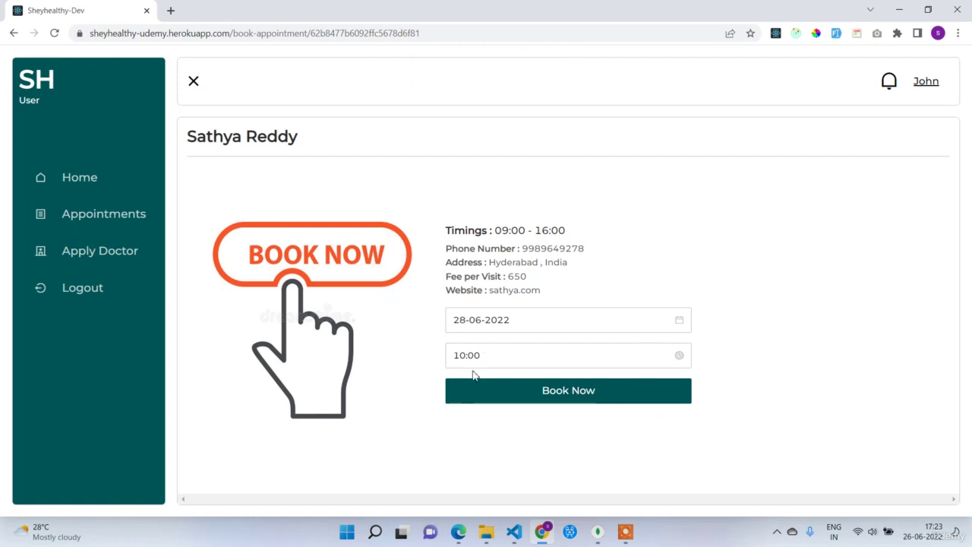
{"action": "left_click", "coordinate": [516, 393]}
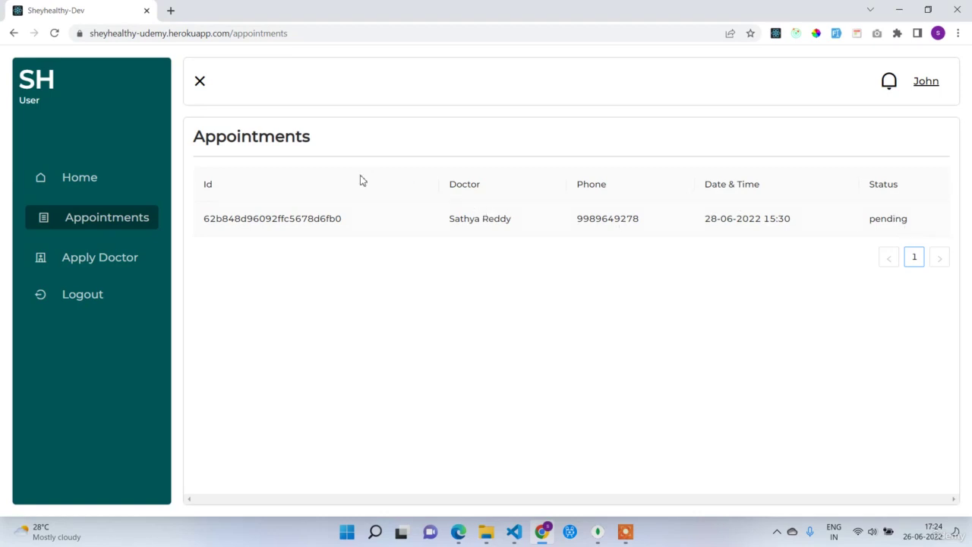
Log out of the patient account and sign in with the doctor's saved email and password
{"action": "left_click", "coordinate": [83, 300]}
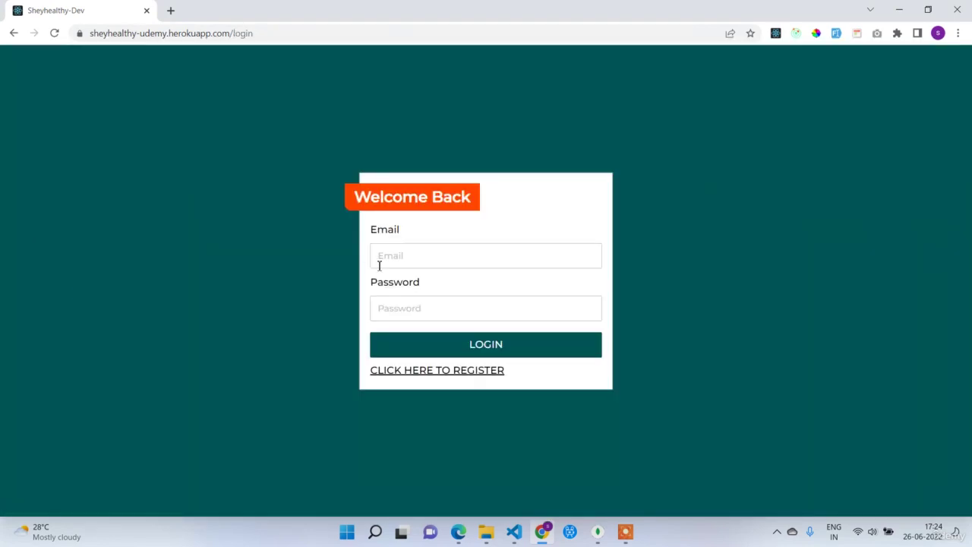
{"action": "left_click", "coordinate": [452, 261]}
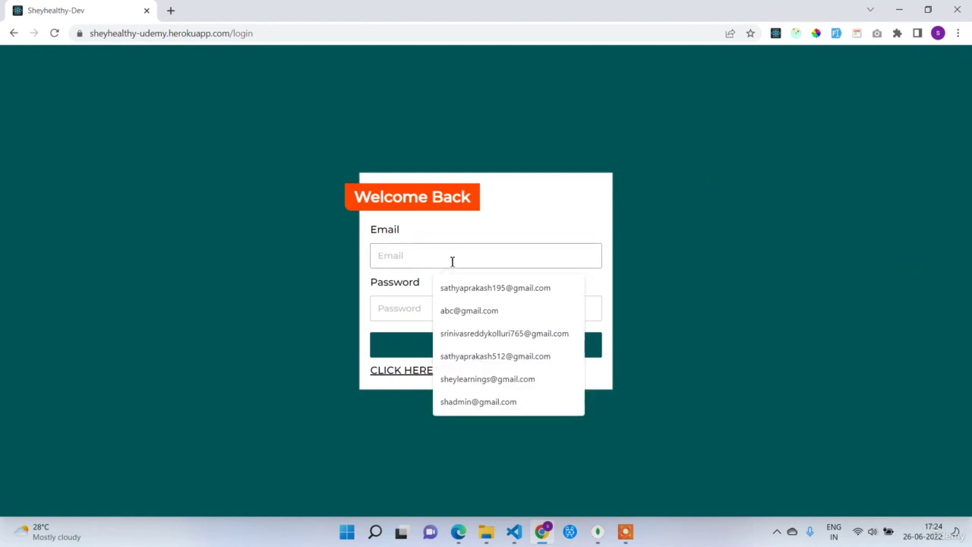
{"action": "left_click", "coordinate": [54, 32]}
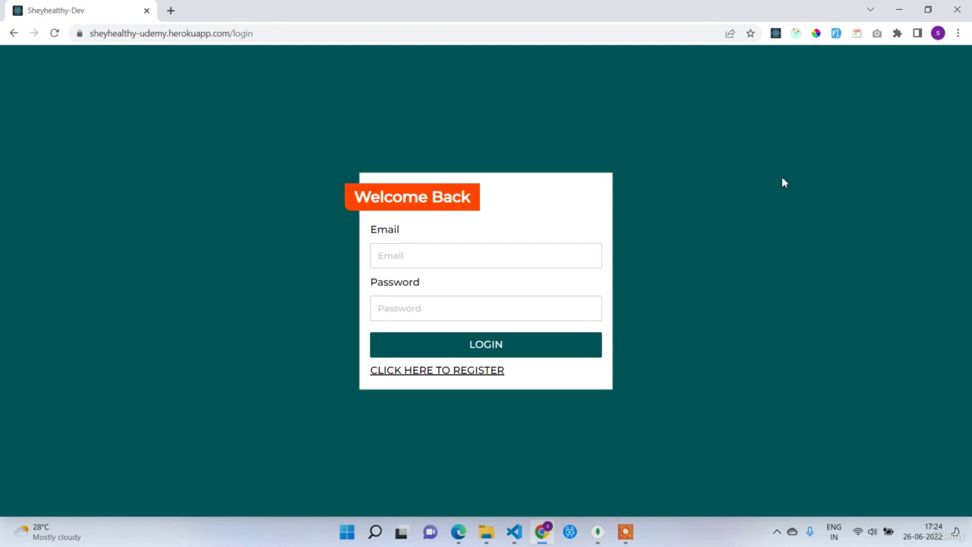
{"action": "left_click", "coordinate": [497, 252]}
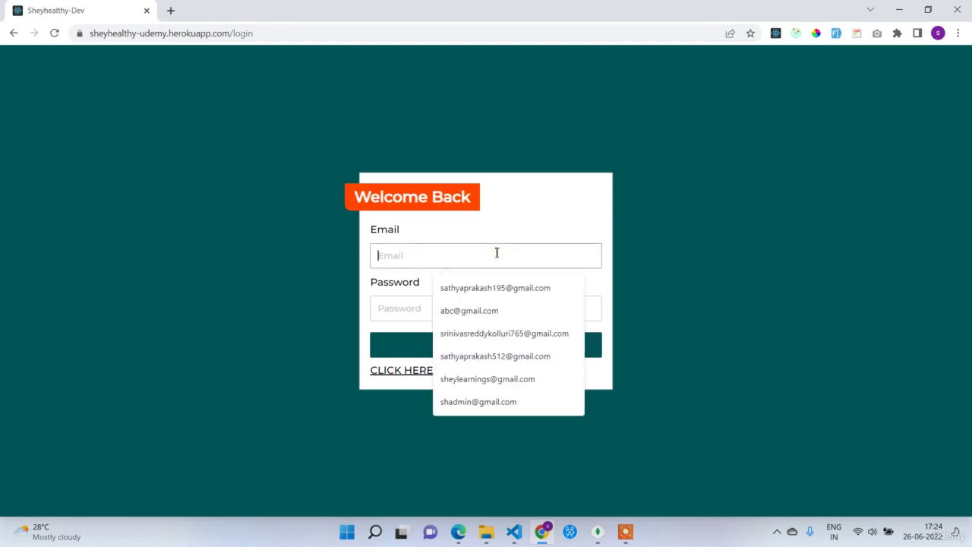
{"action": "left_click", "coordinate": [482, 288]}
{"action": "left_click", "coordinate": [418, 307]}
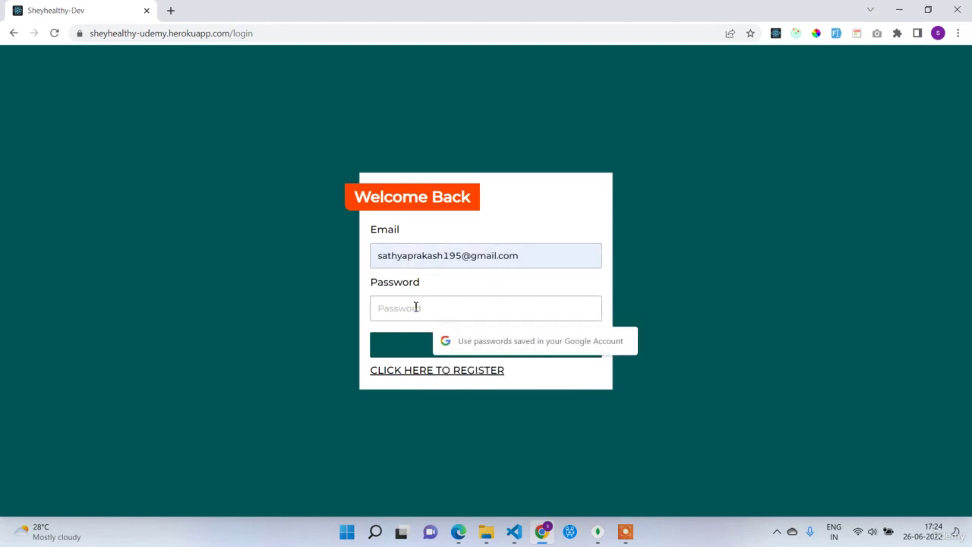
{"action": "type", "text": "s"}
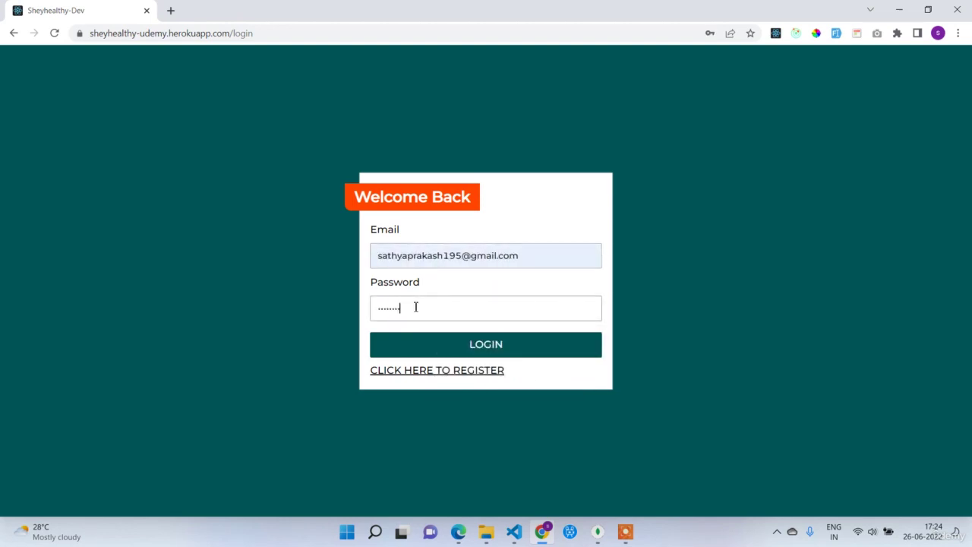
{"action": "left_click", "coordinate": [421, 345]}
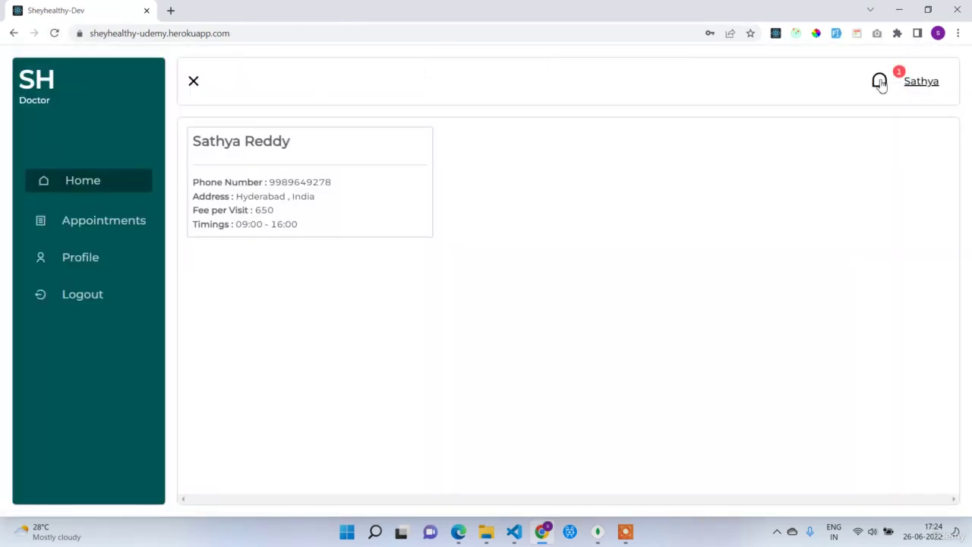
Open John's new appointment request from the doctor's notifications to view his pending booking
{"action": "left_click", "coordinate": [880, 82]}
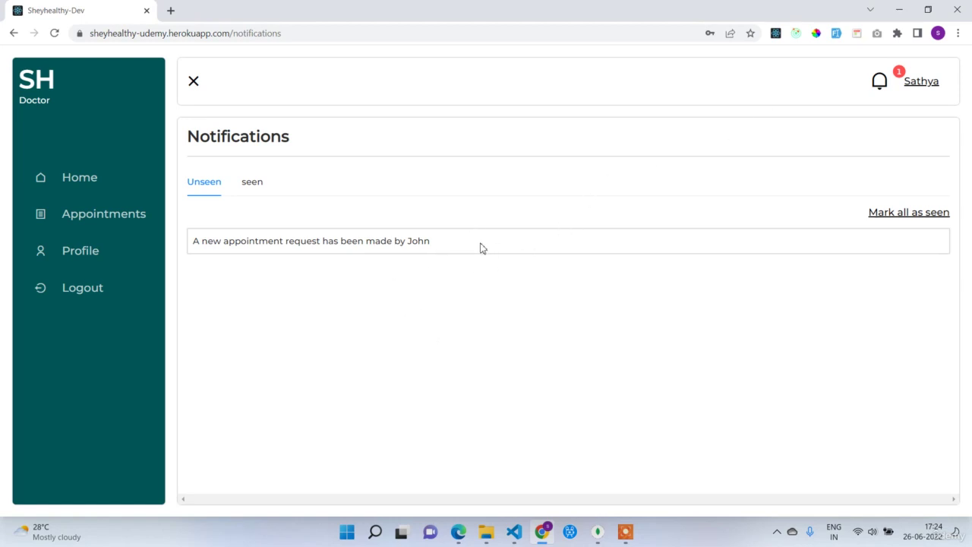
{"action": "left_click", "coordinate": [480, 249]}
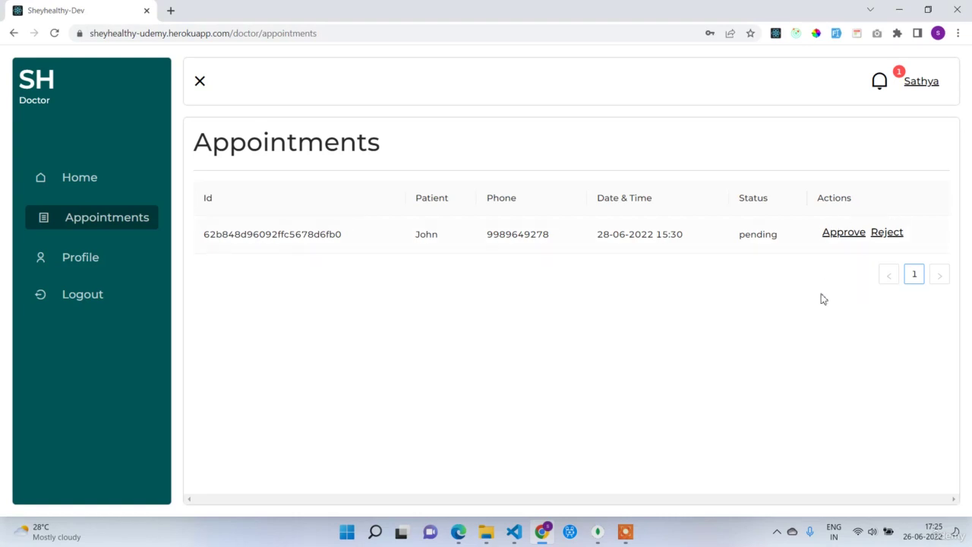
{"action": "left_click", "coordinate": [831, 241]}
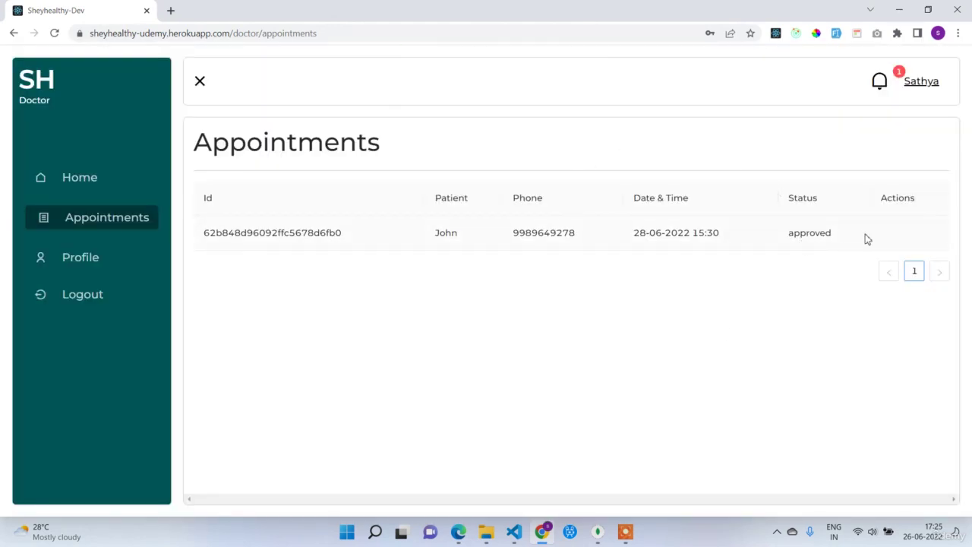
{"action": "left_click", "coordinate": [882, 84]}
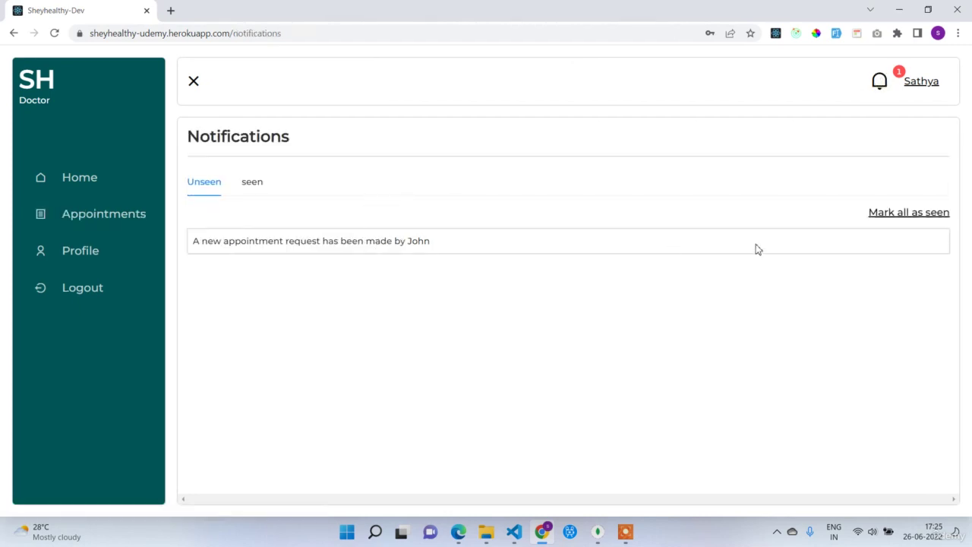
{"action": "left_click", "coordinate": [898, 214]}
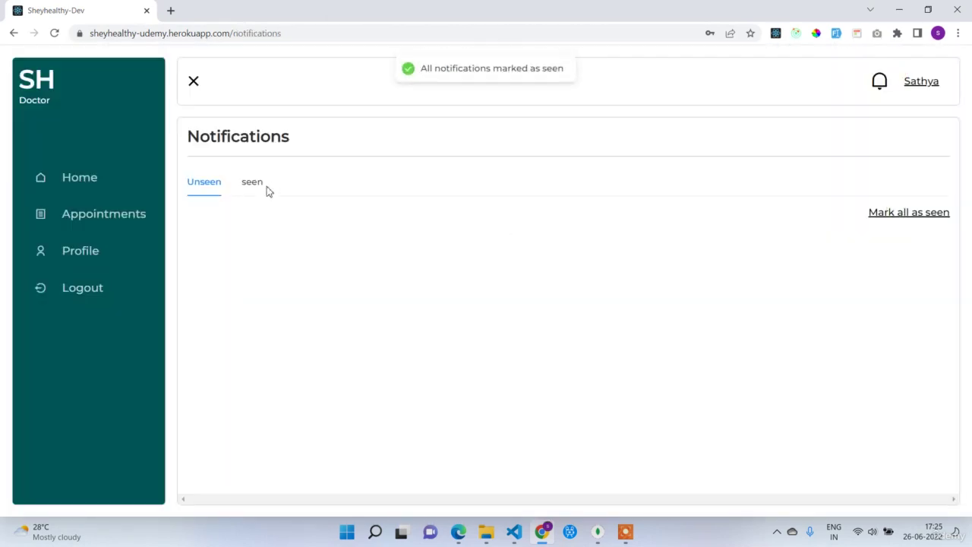
{"action": "left_click", "coordinate": [257, 185]}
{"action": "left_click", "coordinate": [927, 218]}
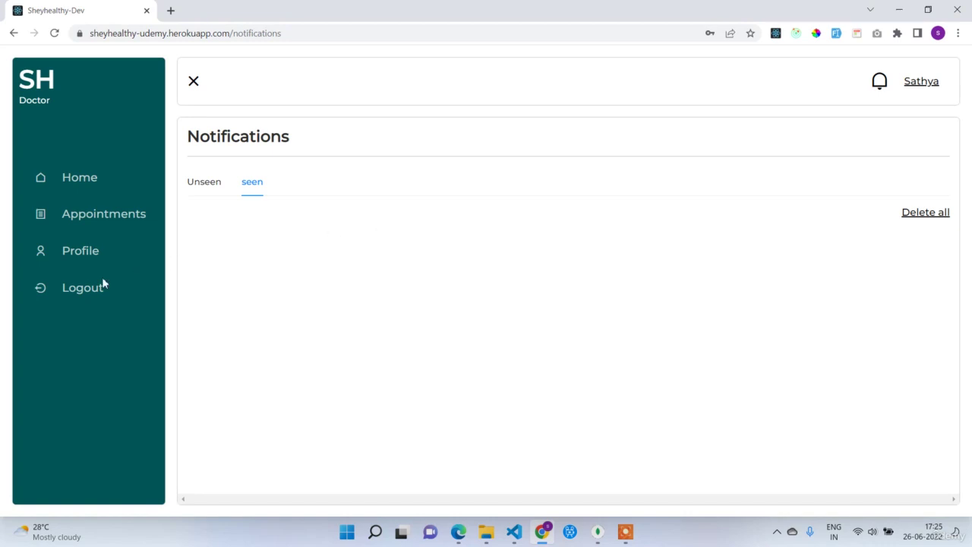
Log out of the doctor's account and begin entering the patient's saved email
{"action": "left_click", "coordinate": [66, 290]}
{"action": "left_click", "coordinate": [418, 262]}
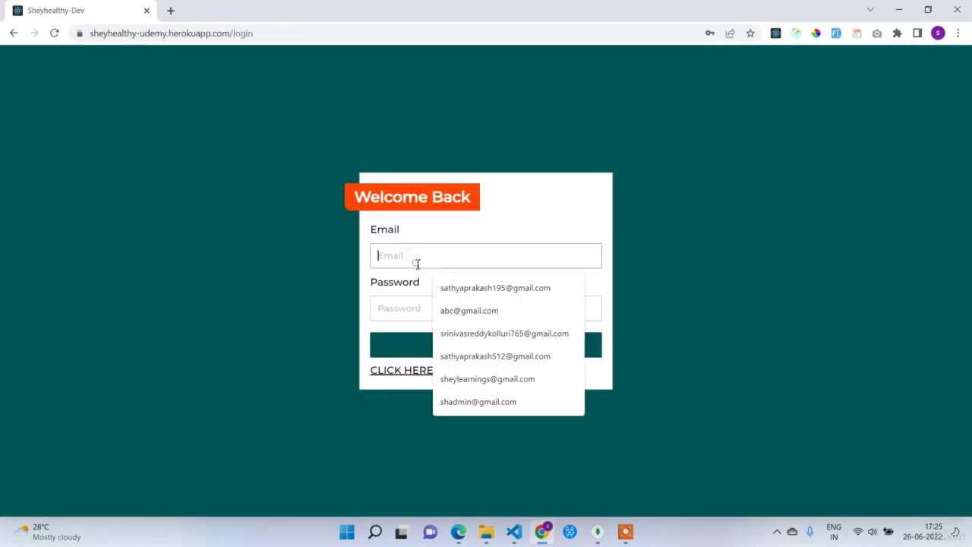
{"action": "type", "text": "joh"}
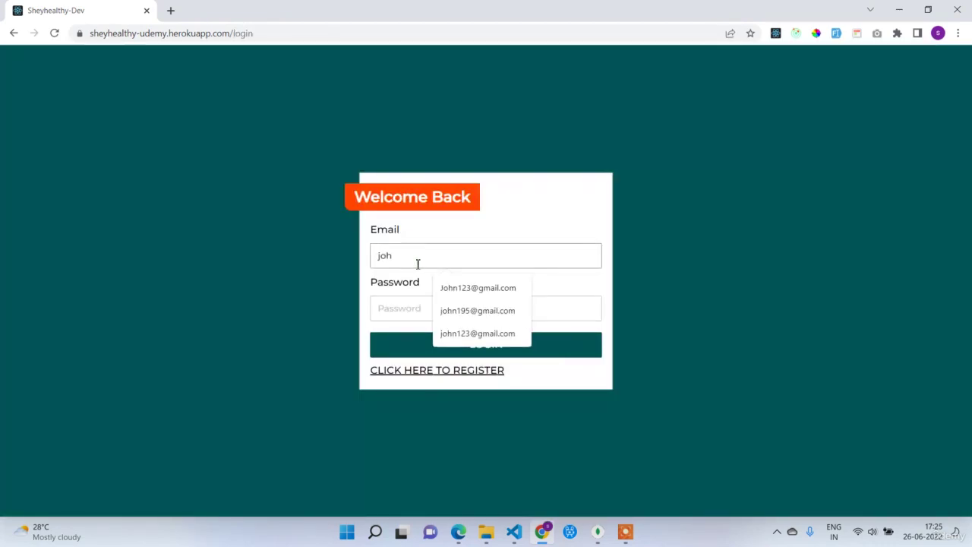
{"action": "left_click", "coordinate": [453, 310]}
{"action": "left_click", "coordinate": [439, 305]}
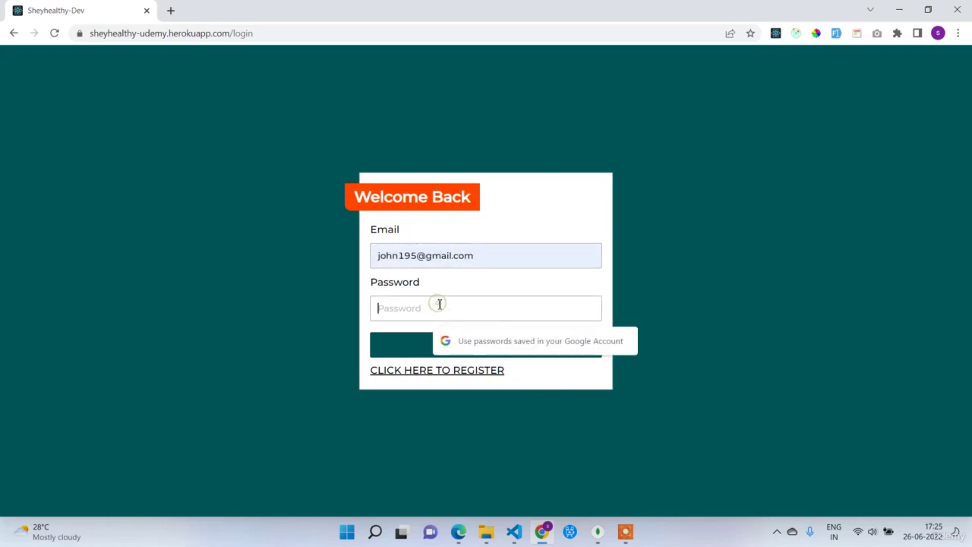
Reload the login page and sign in as the patient with the saved email and password
{"action": "left_click", "coordinate": [54, 32]}
{"action": "left_click", "coordinate": [433, 253]}
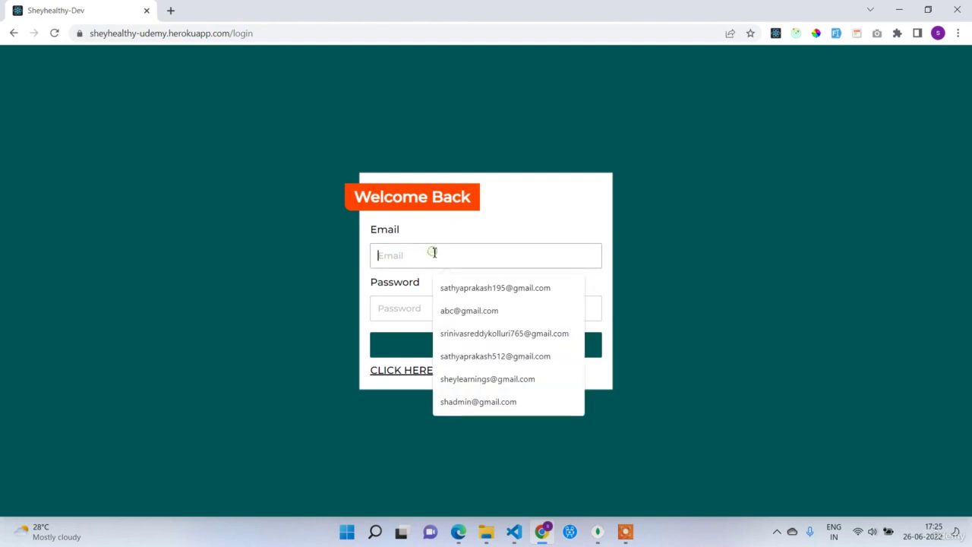
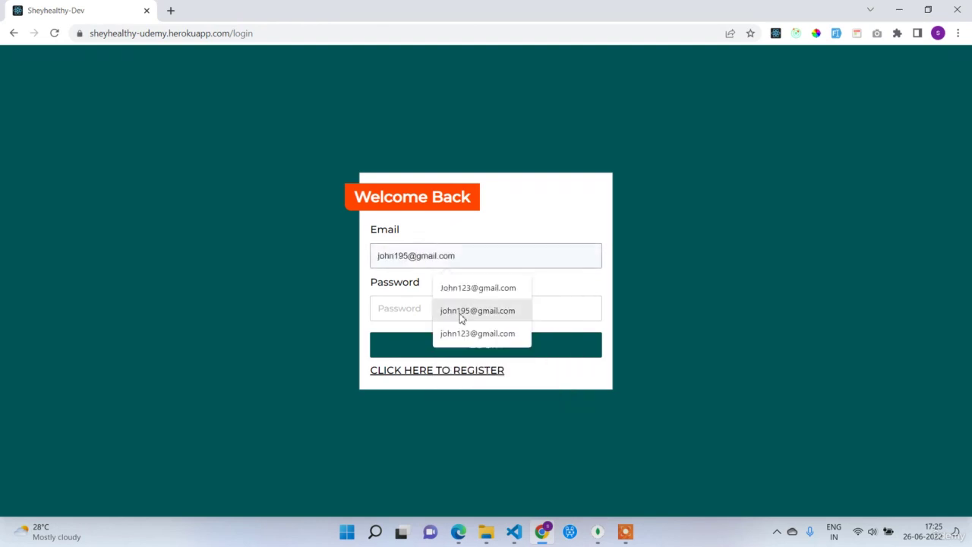
{"action": "left_click", "coordinate": [454, 310]}
{"action": "left_click", "coordinate": [453, 300]}
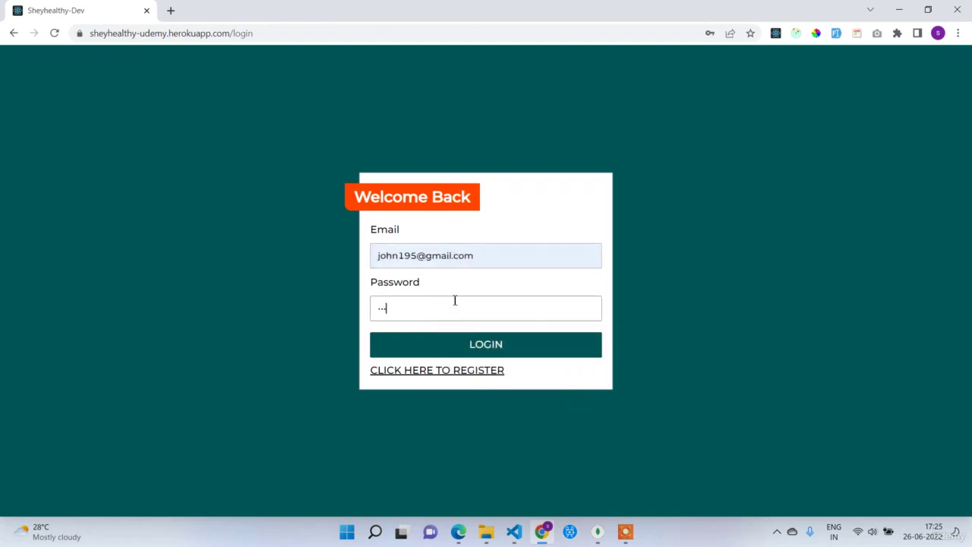
{"action": "left_click", "coordinate": [479, 343]}
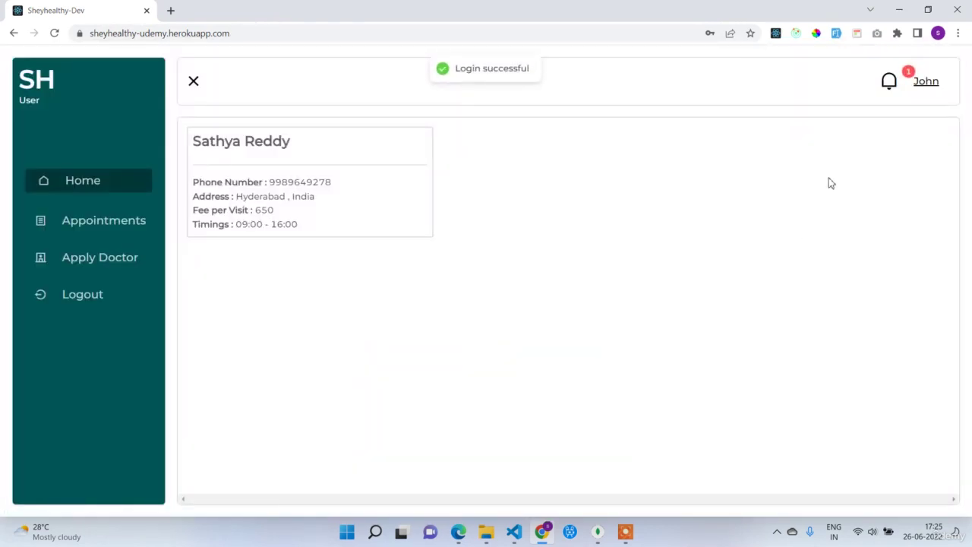
Follow the patient's notification to Appointments and confirm the booking shows as approved
{"action": "left_click", "coordinate": [891, 82]}
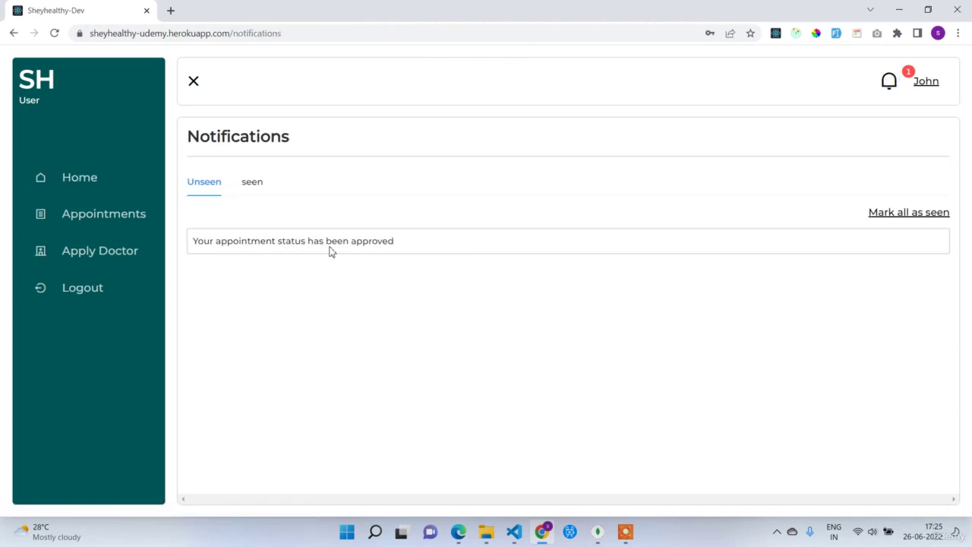
{"action": "left_click", "coordinate": [475, 249]}
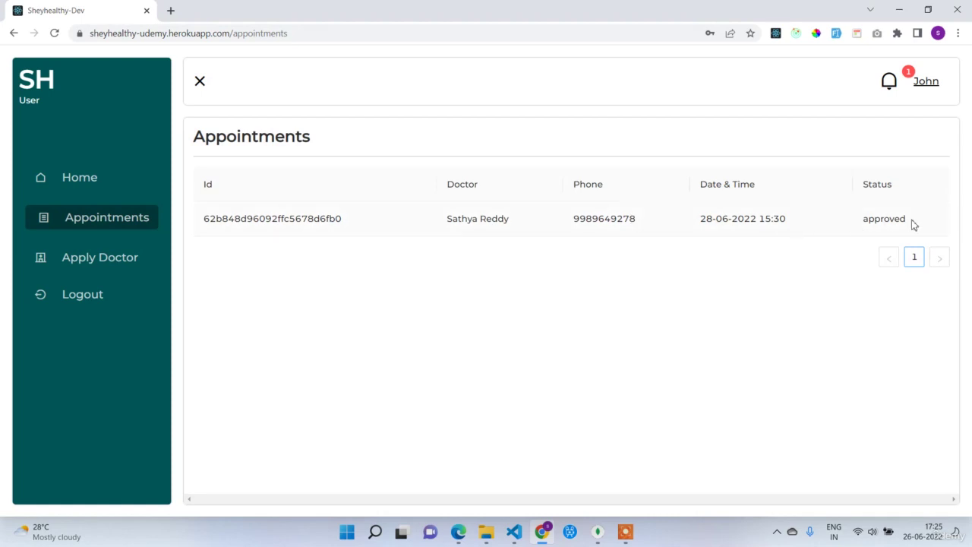
{"action": "left_click_drag", "start_coordinate": [912, 222], "coordinate": [868, 225]}
{"action": "left_click", "coordinate": [732, 310]}
Mark all notifications as seen, delete the seen ones, and return to the home page
{"action": "left_click", "coordinate": [889, 84]}
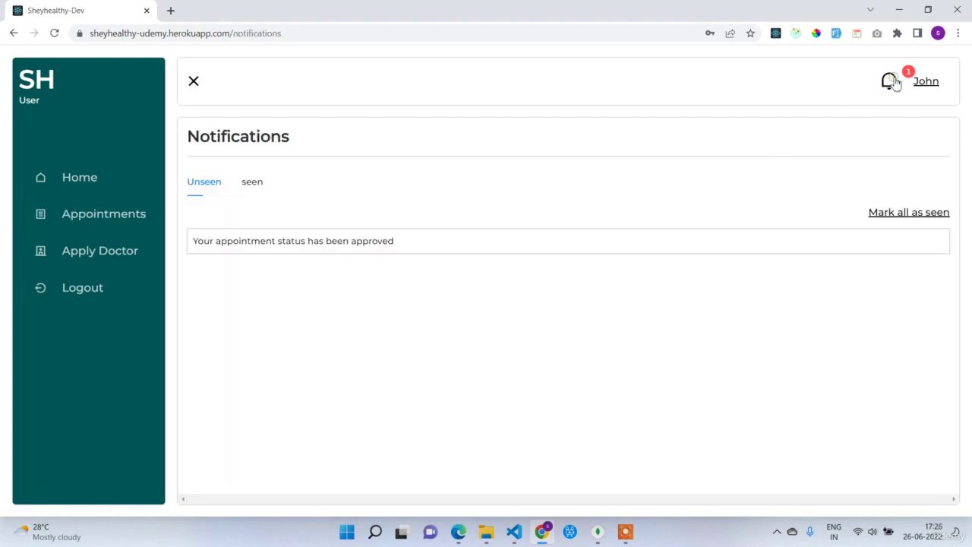
{"action": "left_click", "coordinate": [904, 218]}
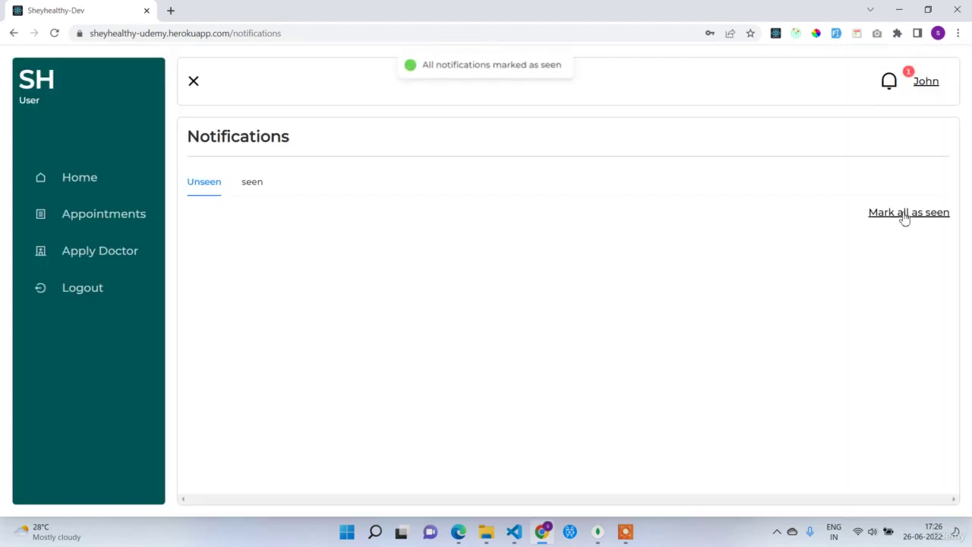
{"action": "left_click", "coordinate": [256, 189]}
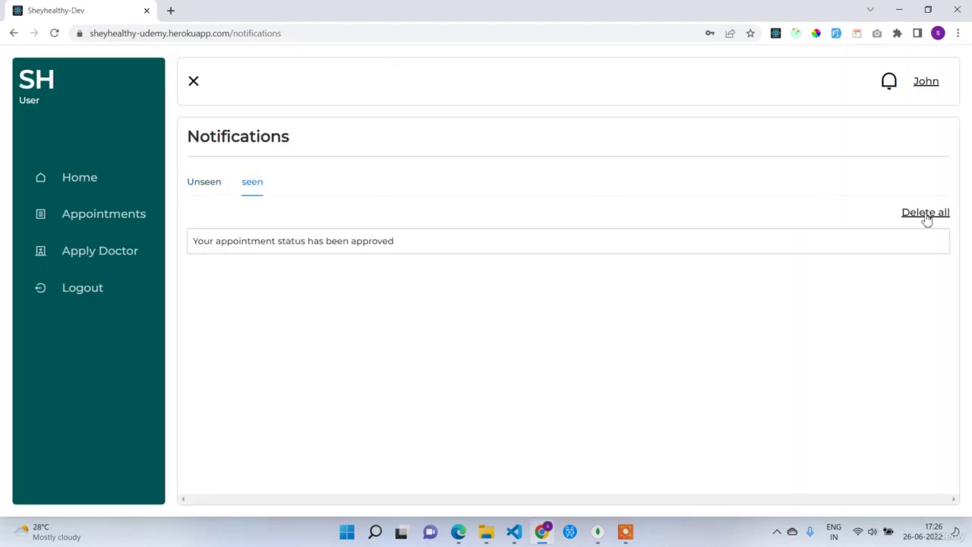
{"action": "left_click", "coordinate": [927, 218]}
{"action": "left_click", "coordinate": [213, 187]}
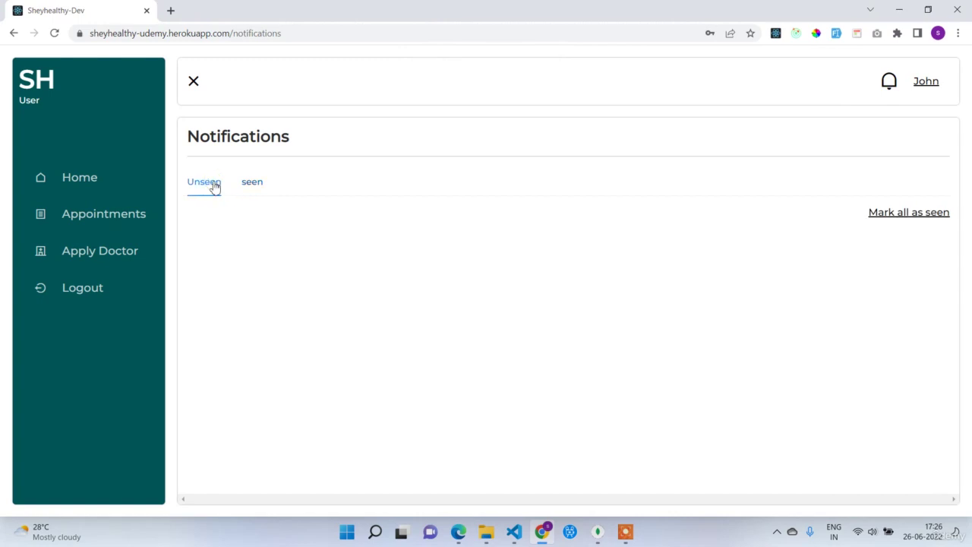
{"action": "left_click", "coordinate": [104, 180]}
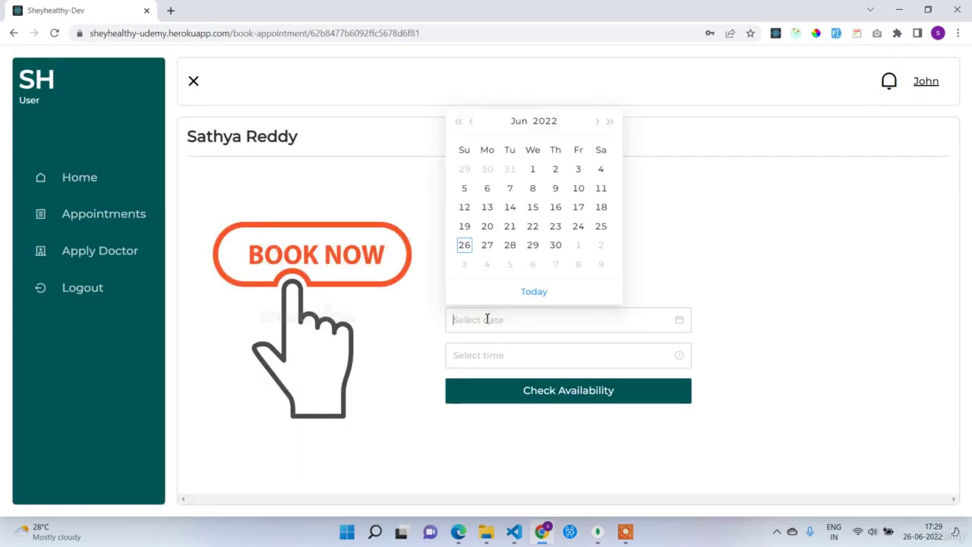
{"action": "left_click", "coordinate": [510, 244]}
{"action": "left_click", "coordinate": [477, 355]}
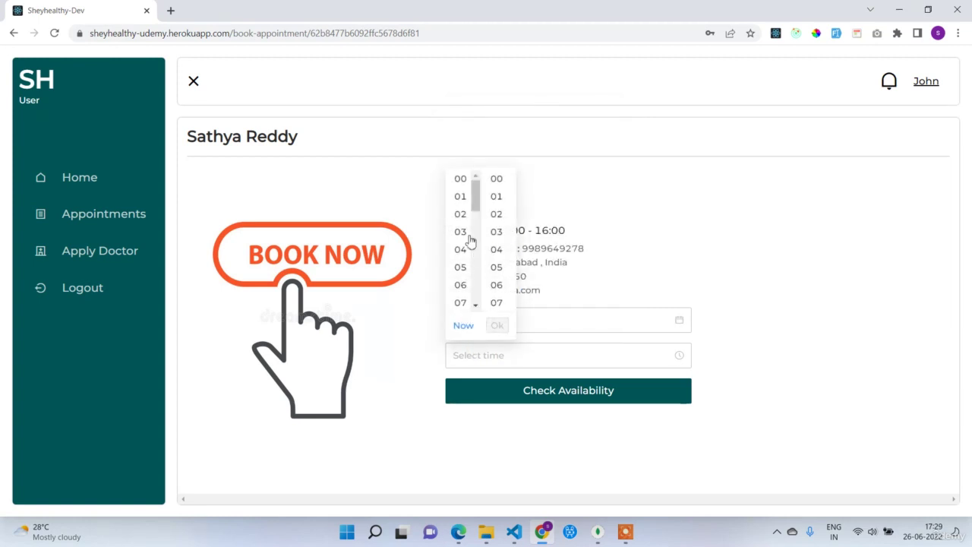
{"action": "scroll", "coordinate": [461, 219], "scroll_direction": "down", "scroll_amount": 1}
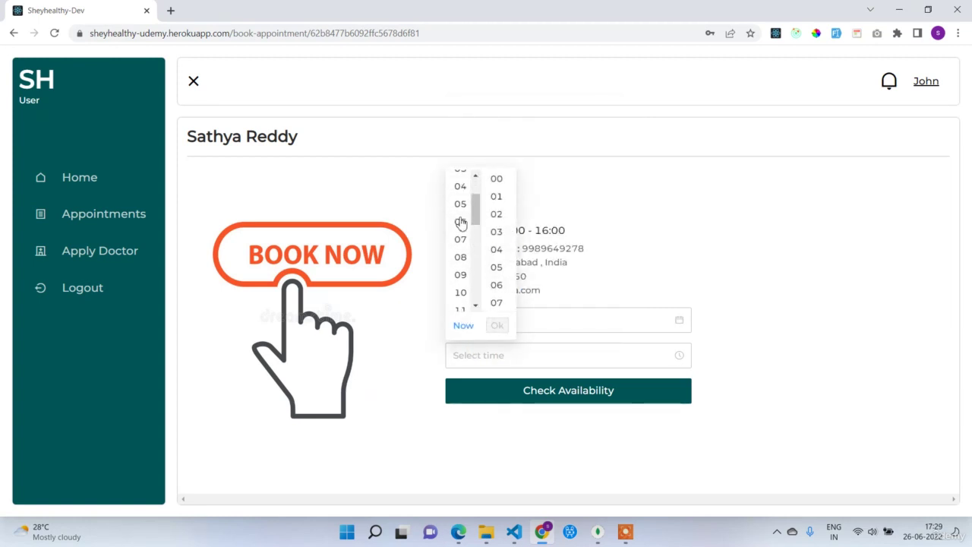
{"action": "left_click", "coordinate": [462, 295]}
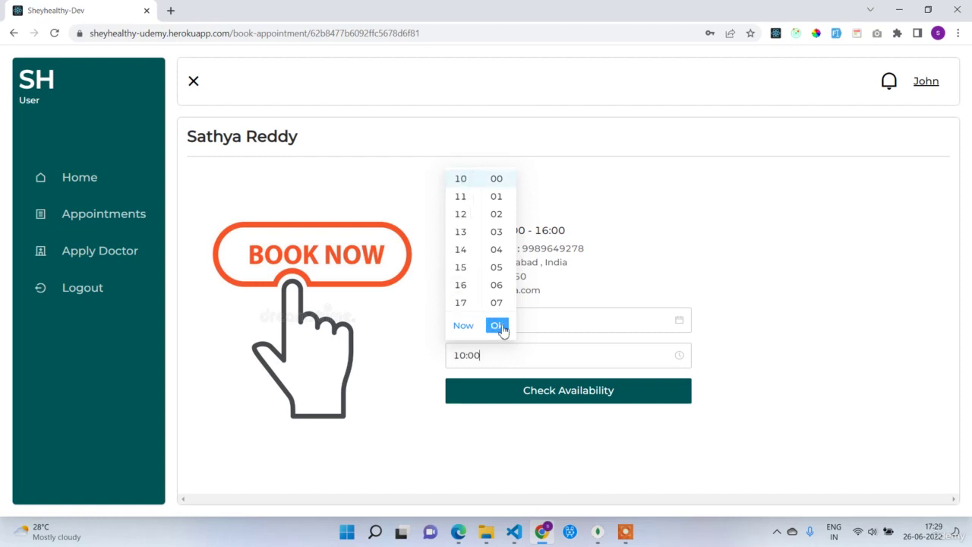
{"action": "left_click", "coordinate": [498, 325]}
{"action": "left_click", "coordinate": [569, 396]}
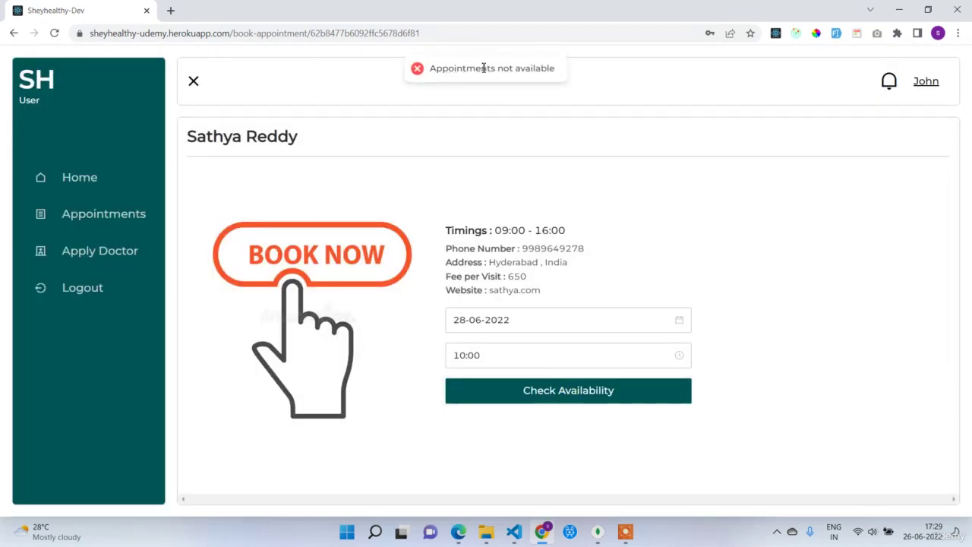
Change the time to 10:33 and check availability again
{"action": "left_click", "coordinate": [497, 360]}
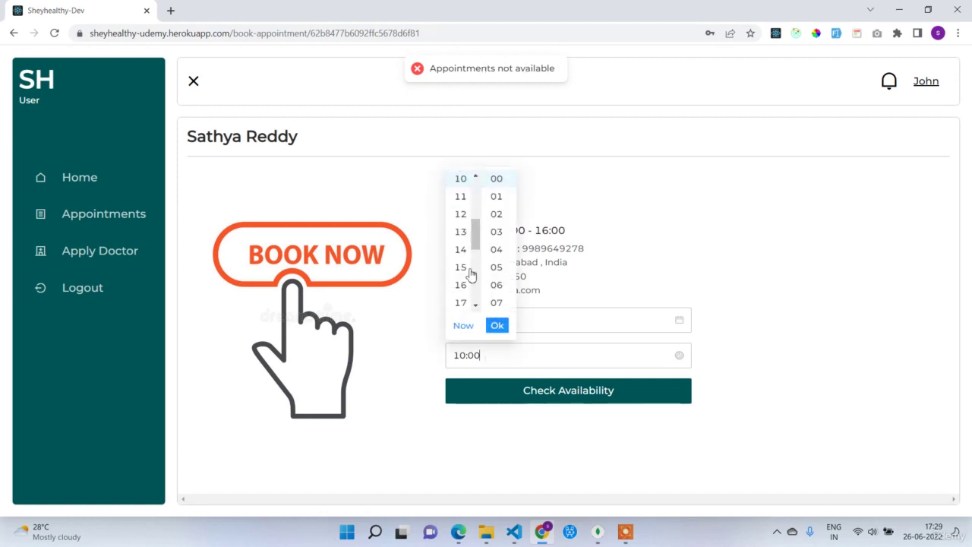
{"action": "scroll", "coordinate": [494, 228], "scroll_direction": "down", "scroll_amount": 5}
{"action": "scroll", "coordinate": [501, 252], "scroll_direction": "down", "scroll_amount": 3}
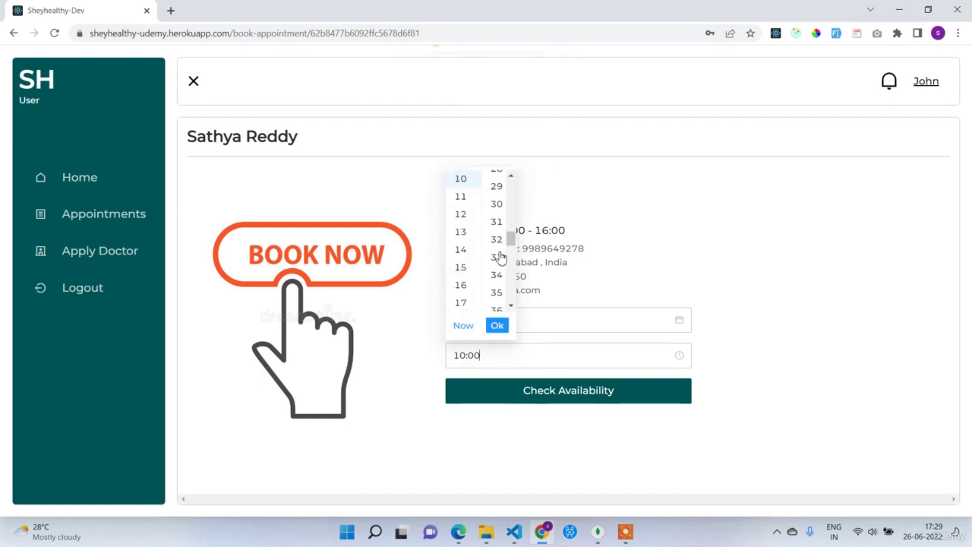
{"action": "left_click", "coordinate": [498, 257]}
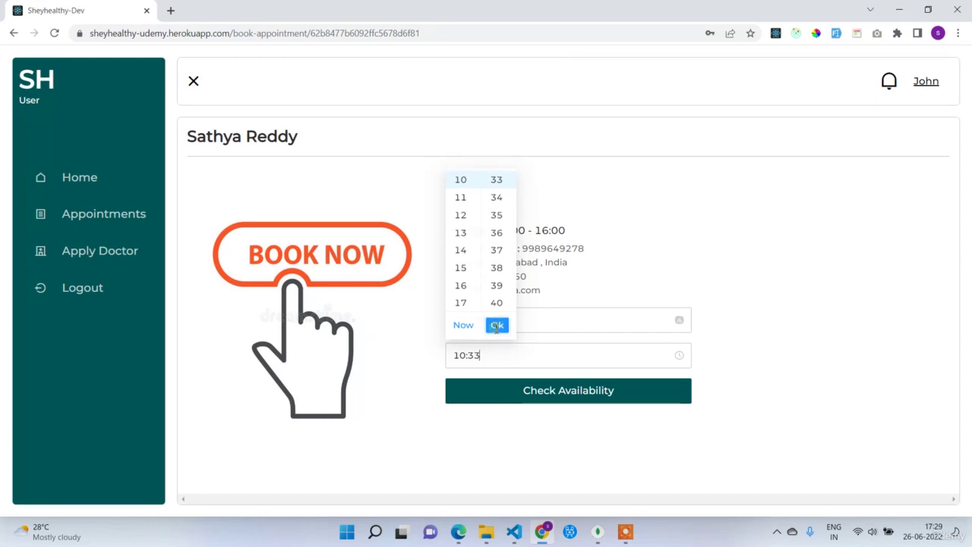
{"action": "left_click", "coordinate": [497, 327]}
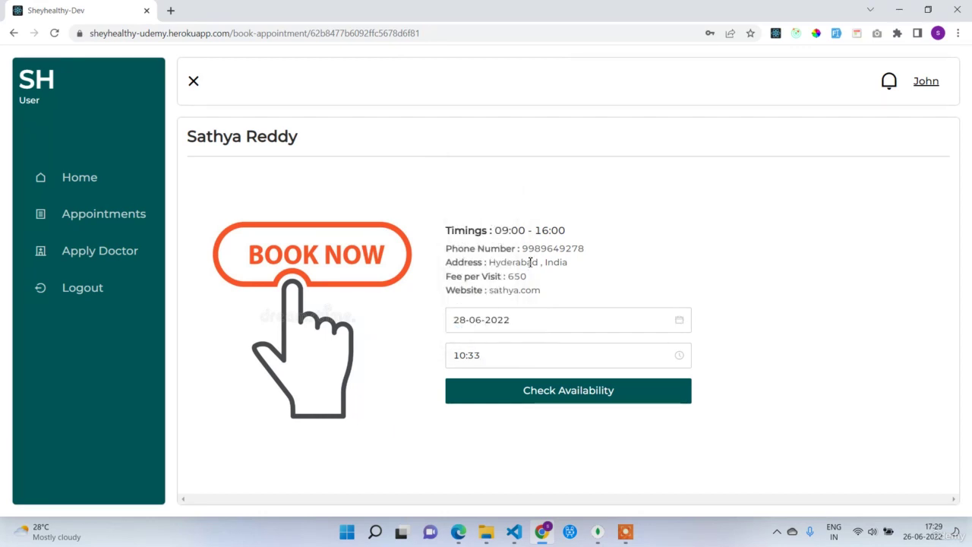
{"action": "left_click", "coordinate": [551, 387]}
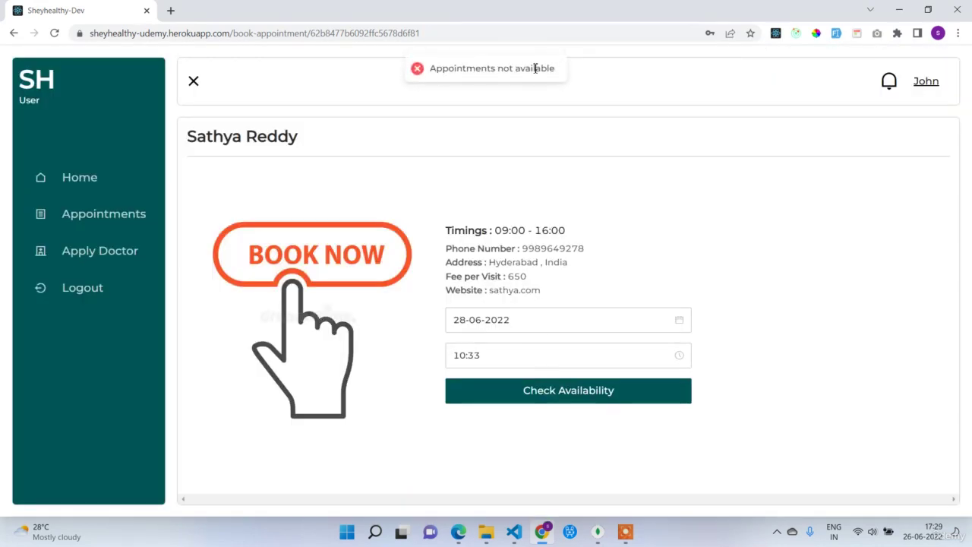
Check availability for 11:33, which comes up available, then return home
{"action": "left_click", "coordinate": [491, 356]}
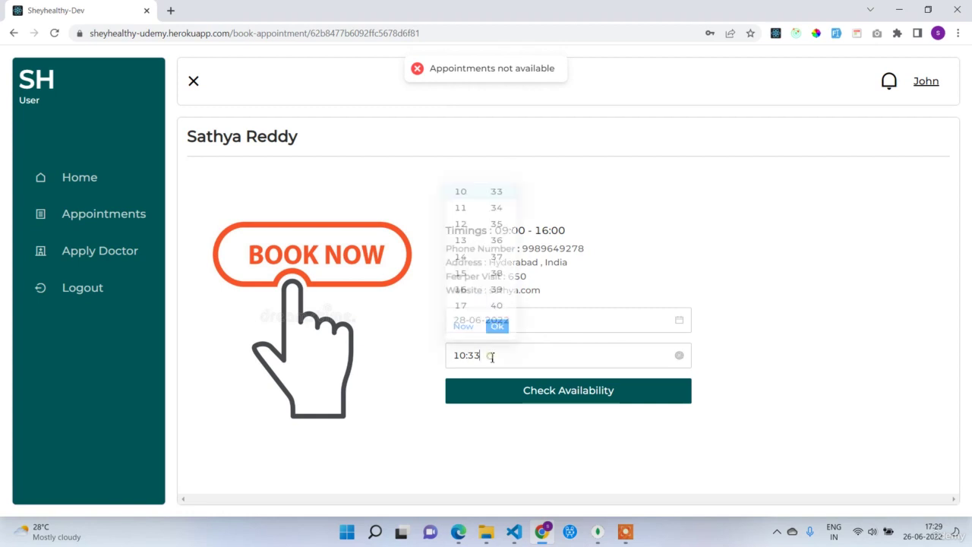
{"action": "left_click", "coordinate": [461, 196]}
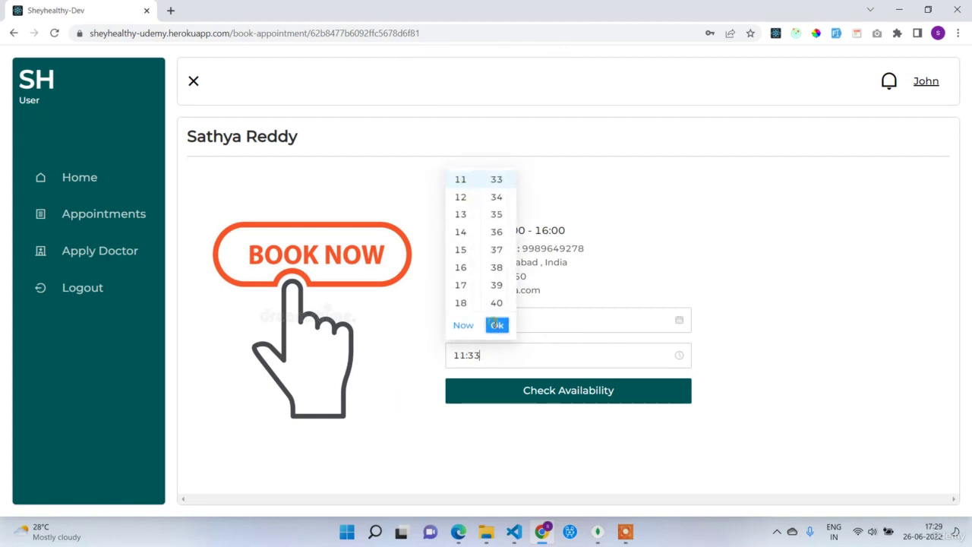
{"action": "left_click", "coordinate": [495, 326]}
{"action": "left_click", "coordinate": [539, 395]}
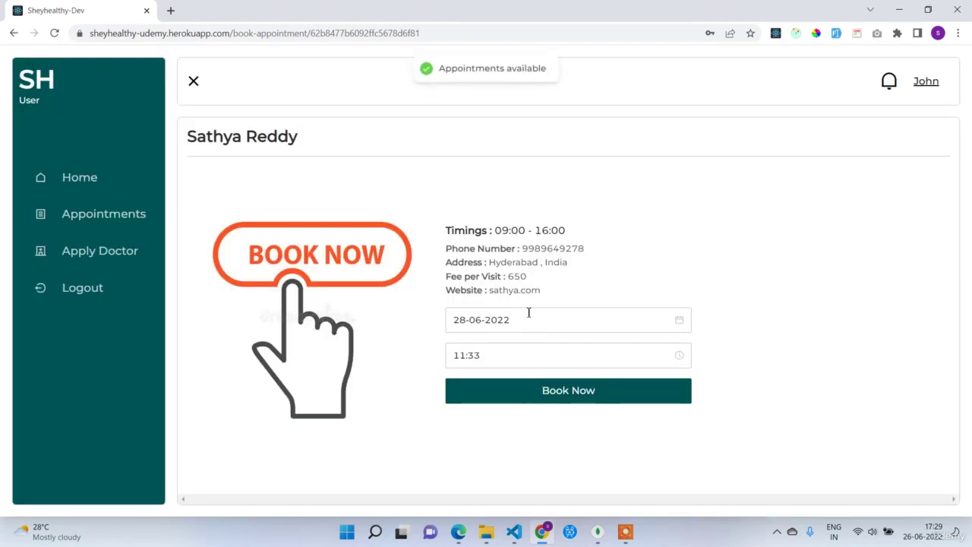
{"action": "left_click", "coordinate": [99, 183]}
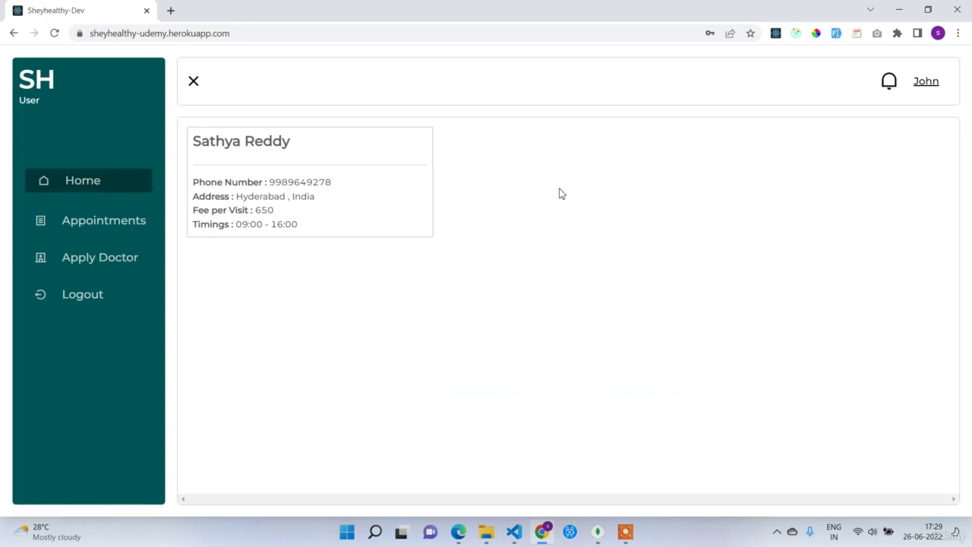